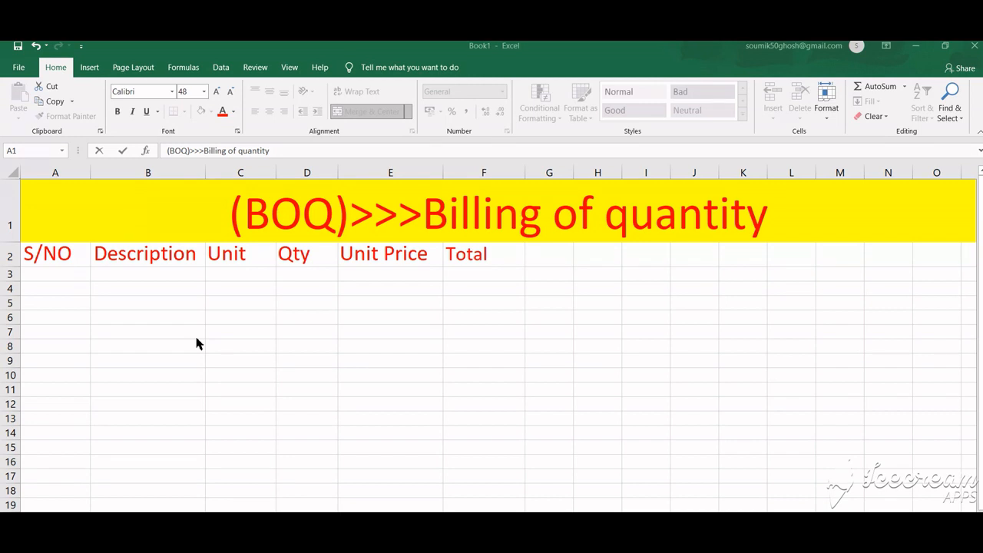
# Step: Review the column header cells from S/NO through Total in row 2
pyautogui.click(69, 256)
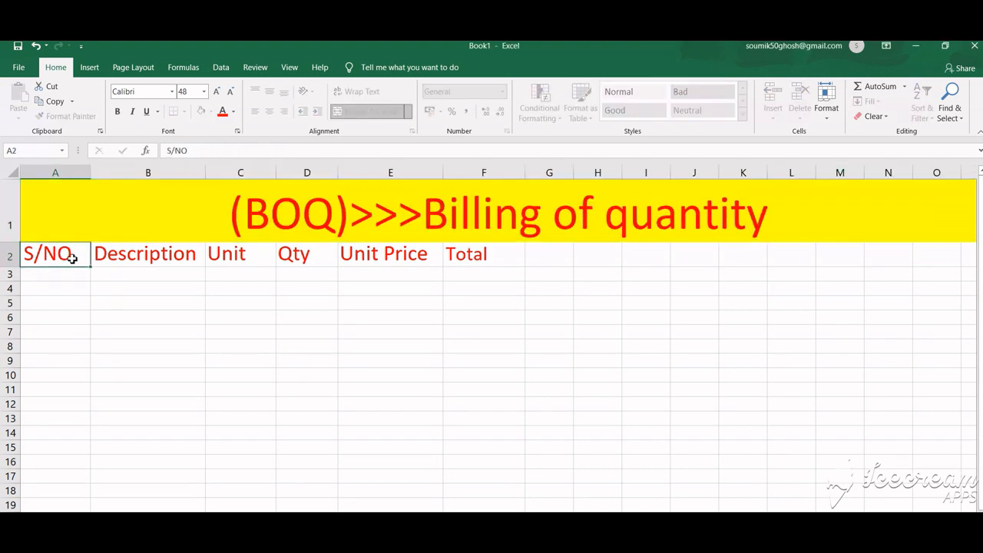
pyautogui.click(141, 258)
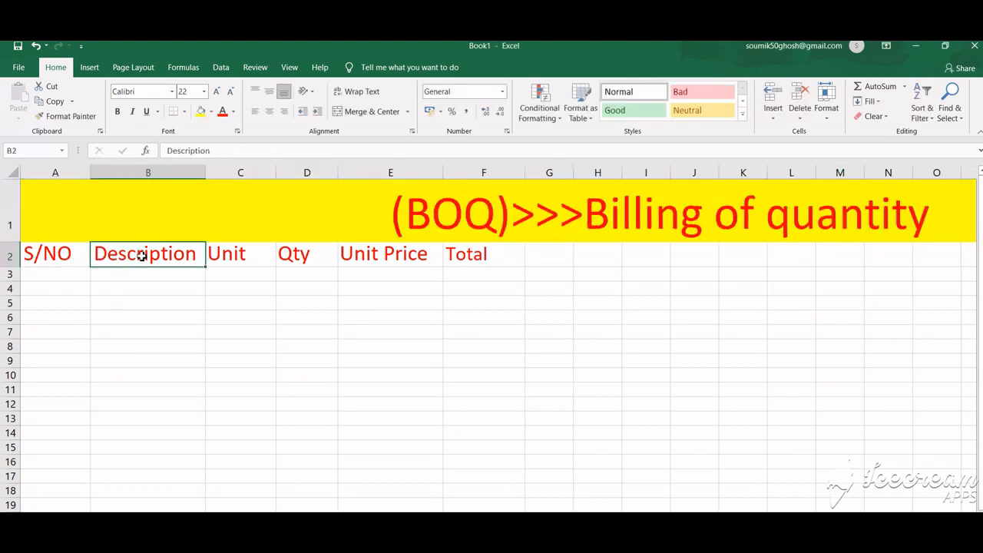
pyautogui.click(234, 258)
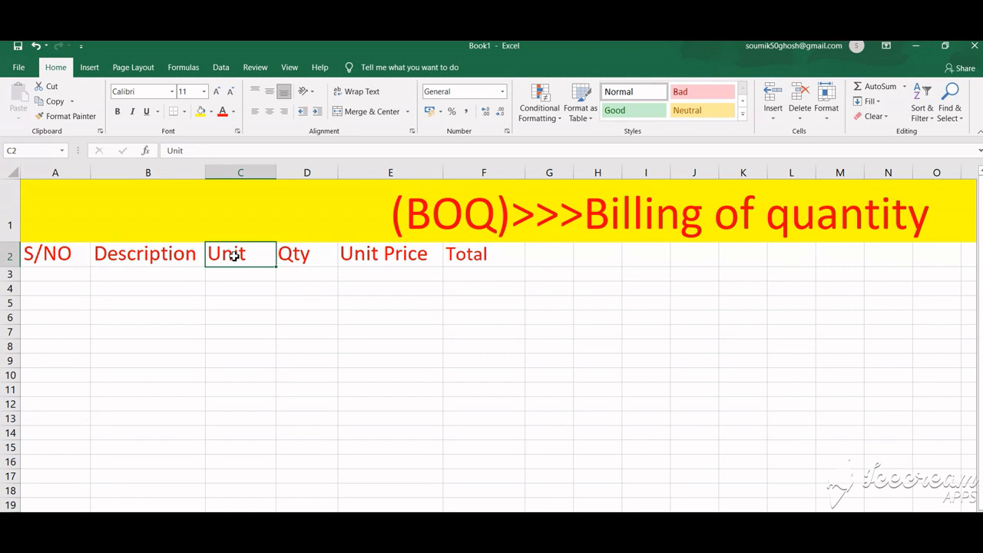
pyautogui.click(298, 258)
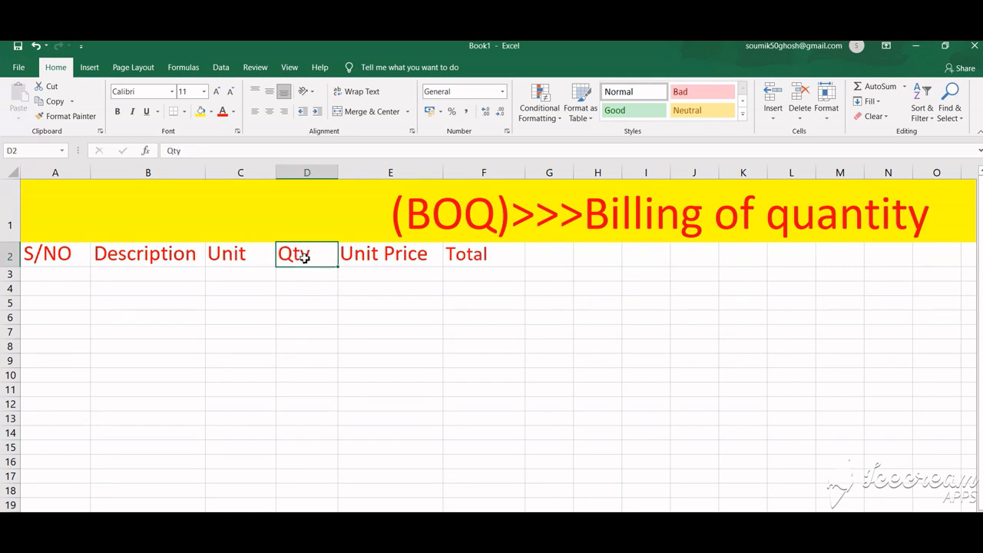
pyautogui.click(384, 252)
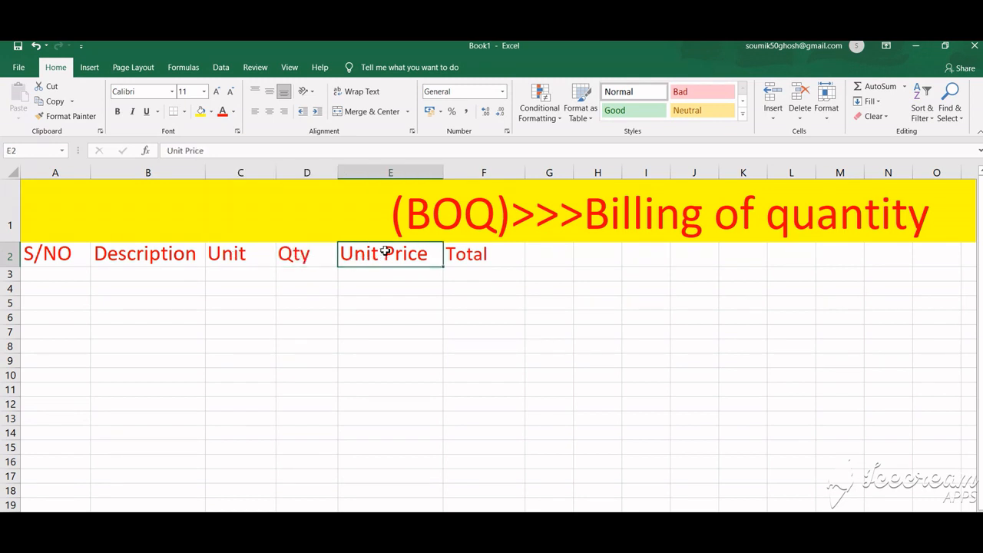
pyautogui.click(496, 257)
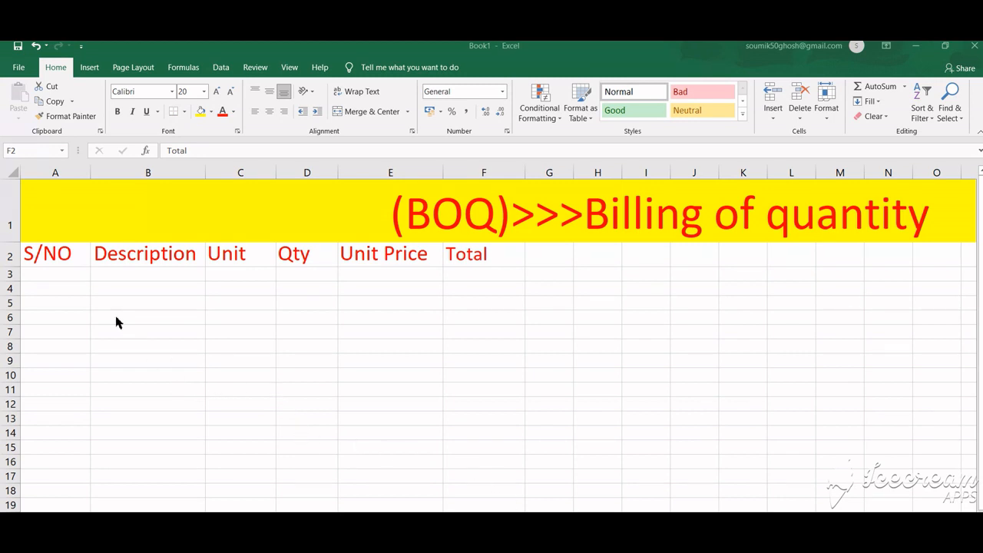
# Step: Enter serial number 1 and the description cement in the first item row
pyautogui.click(62, 276)
pyautogui.write('1')
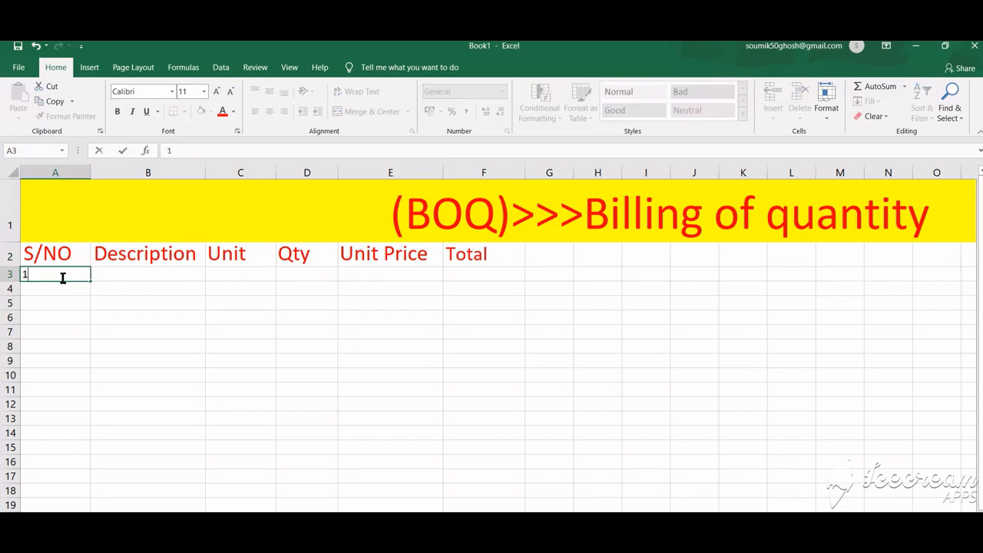
pyautogui.click(135, 276)
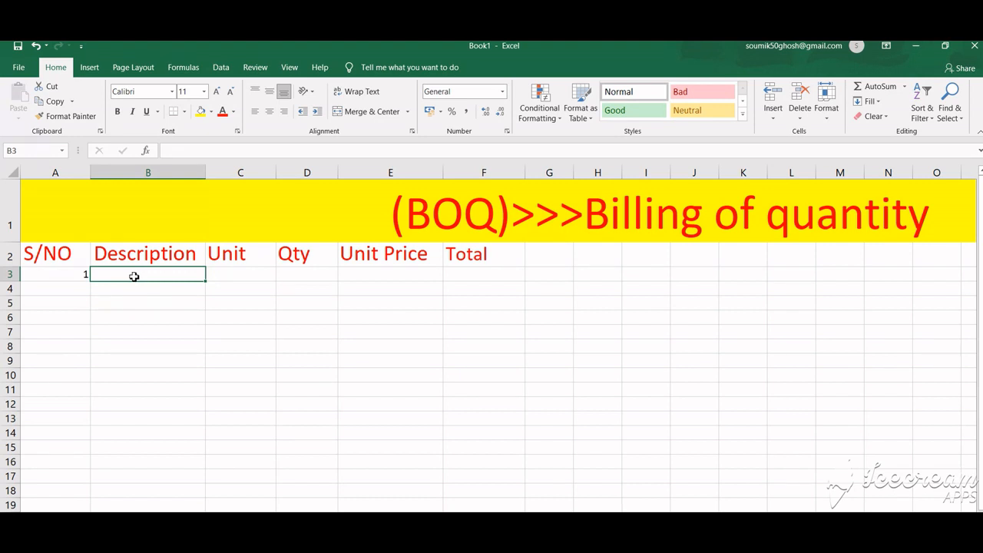
pyautogui.write('ce')
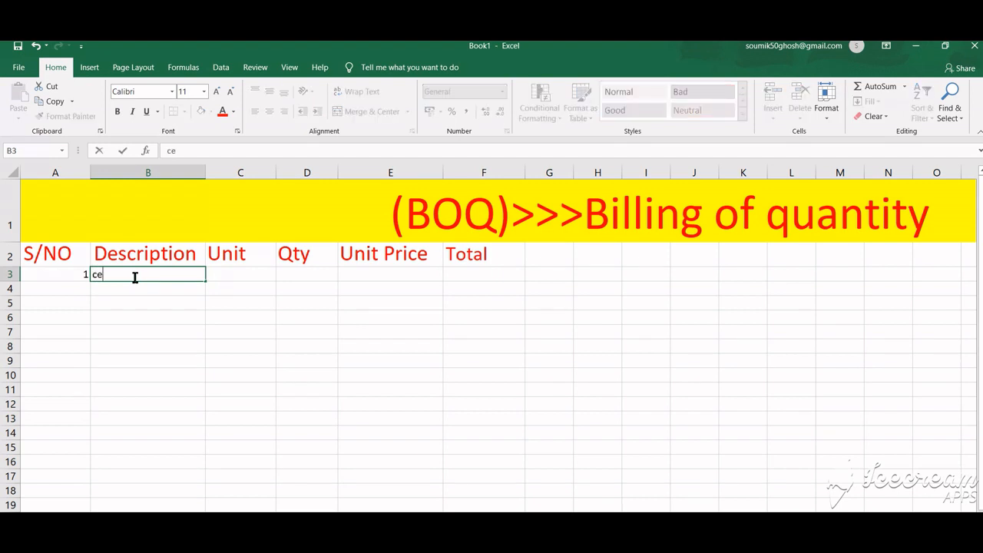
pyautogui.write('ment')
# Step: Enter numer as the unit for the cement item
pyautogui.click(224, 274)
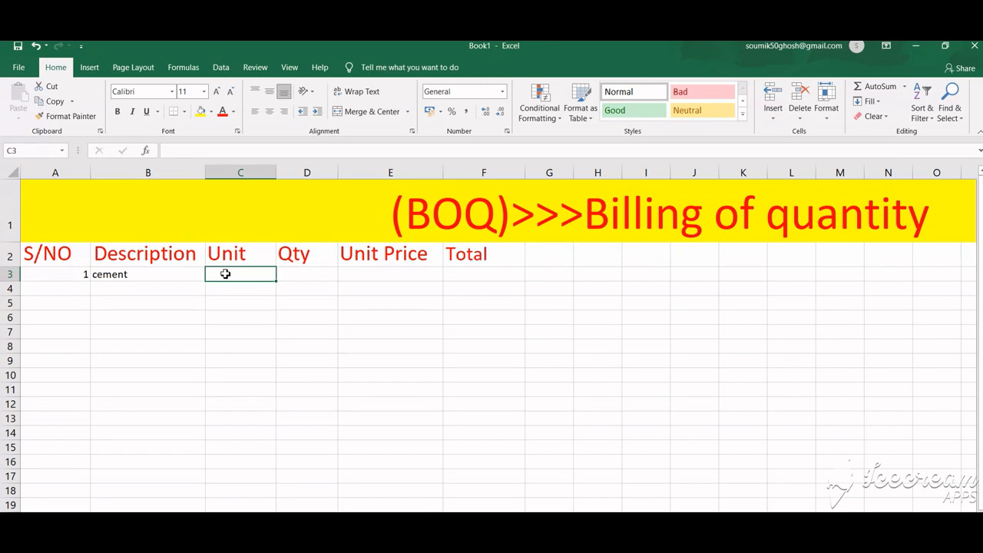
pyautogui.write('ne')
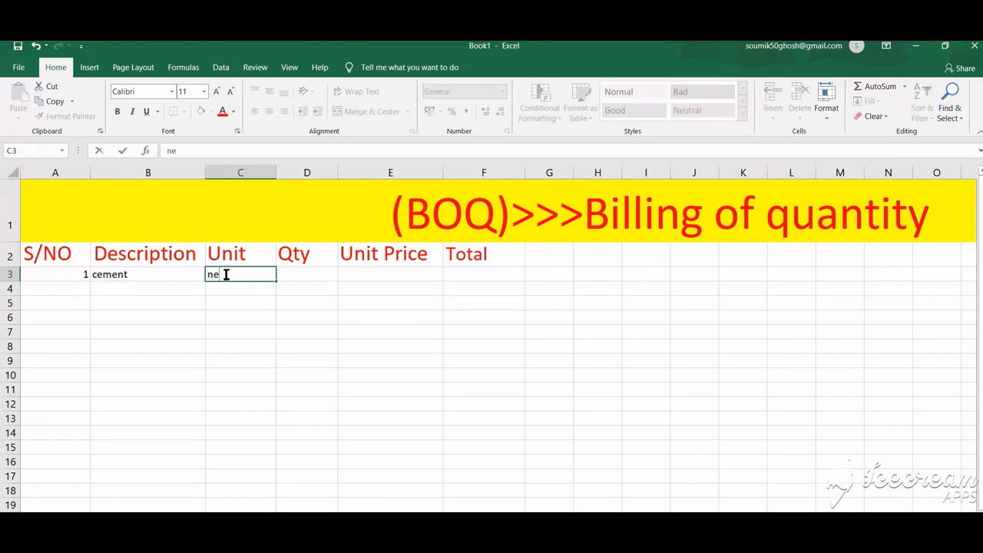
pyautogui.press('BackSpace')
pyautogui.write('umer')
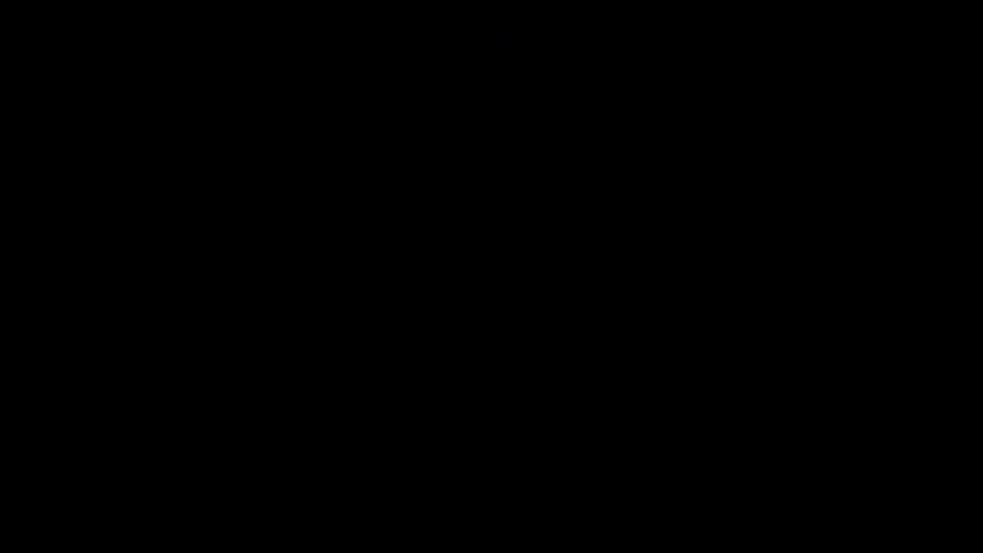
# Step: Enter a quantity of 300 and a unit price of 400 for cement
pyautogui.click(307, 274)
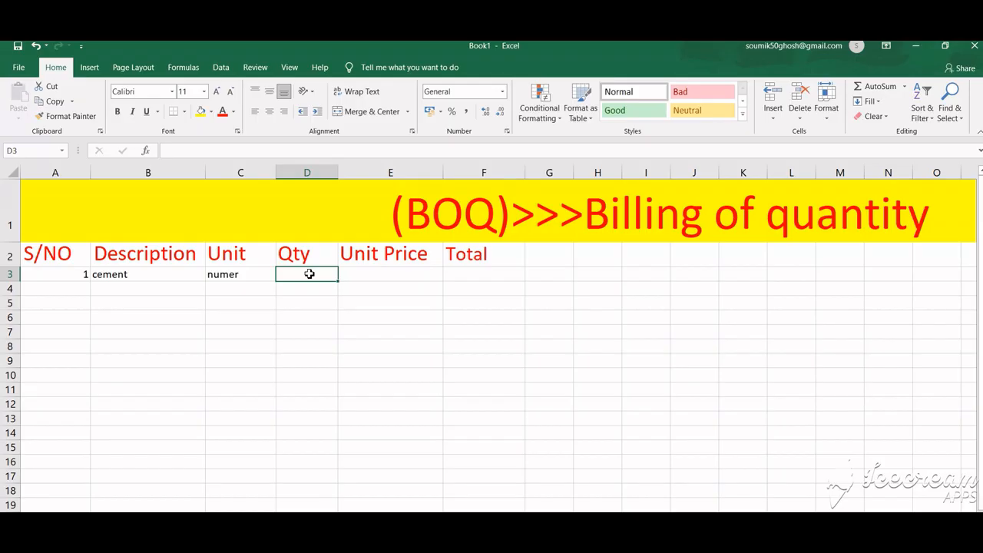
pyautogui.write('300')
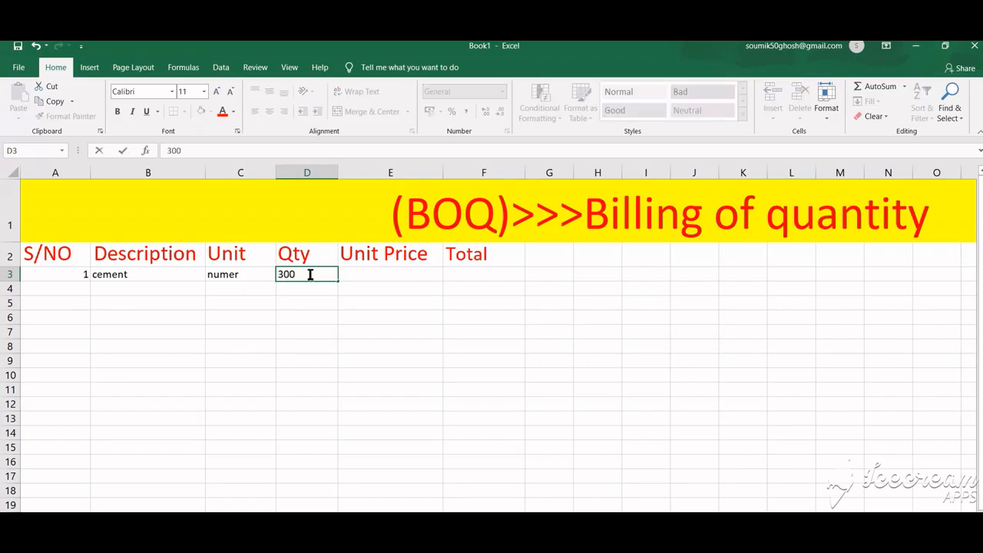
pyautogui.click(384, 275)
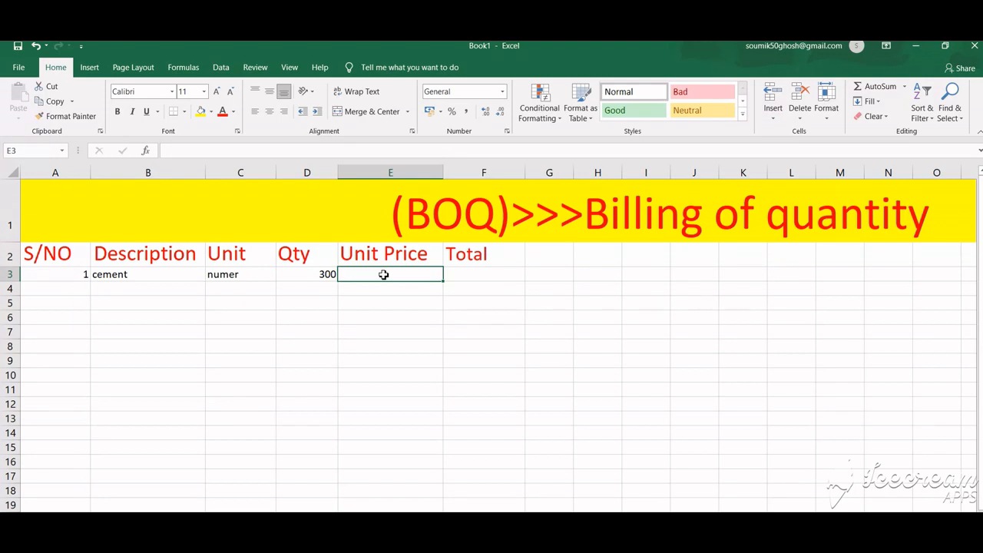
pyautogui.write('400')
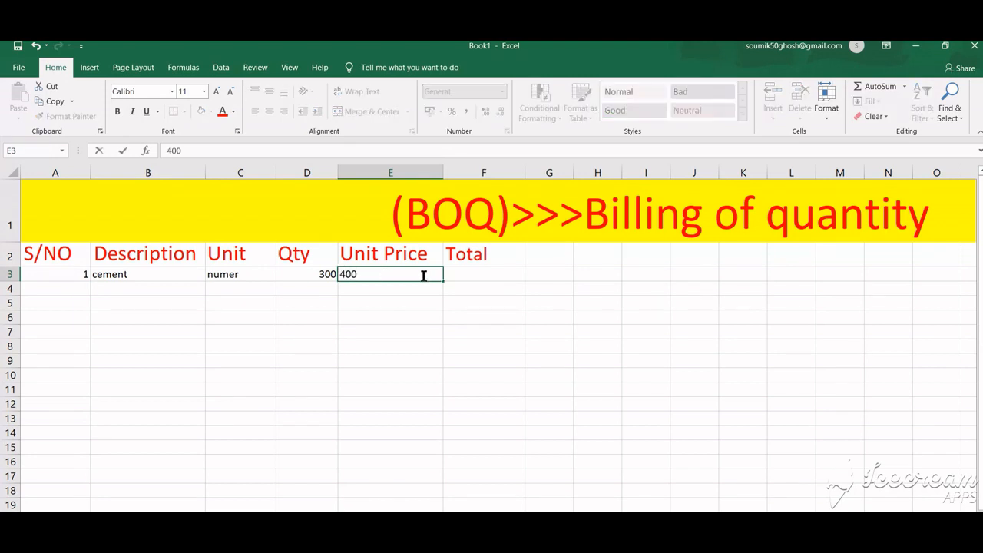
# Step: Calculate the cement total as quantity times unit price with the formula =D3*E3
pyautogui.click(484, 272)
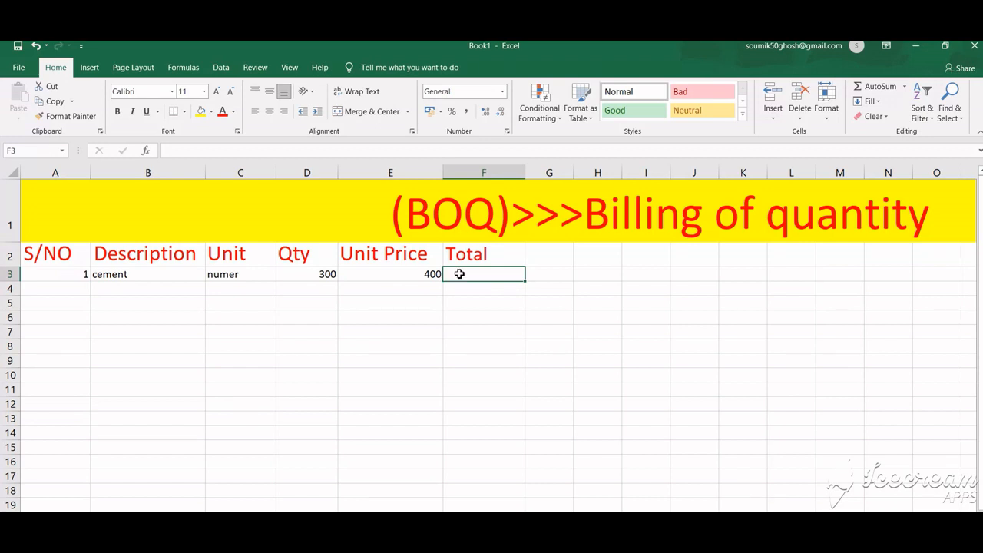
pyautogui.write('=')
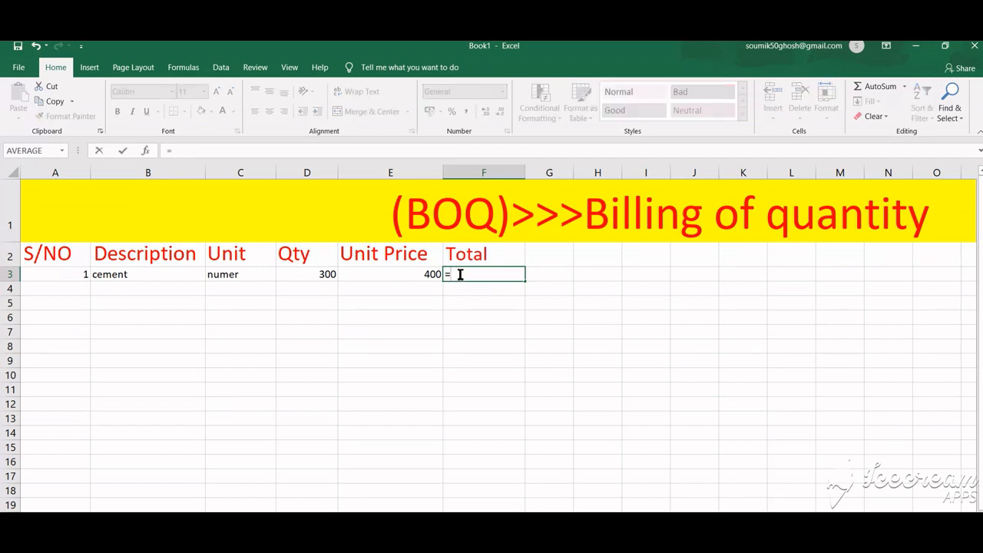
pyautogui.click(315, 274)
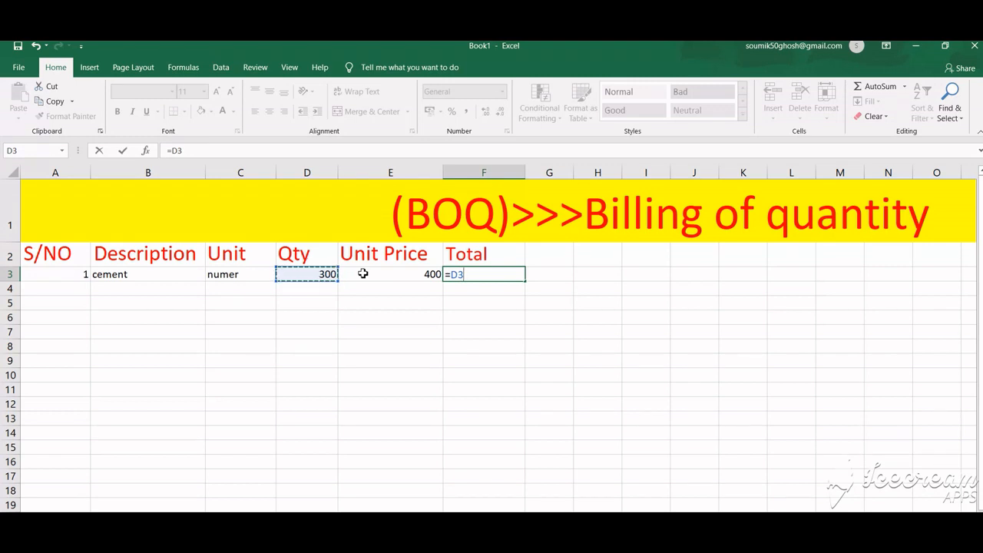
pyautogui.write('*')
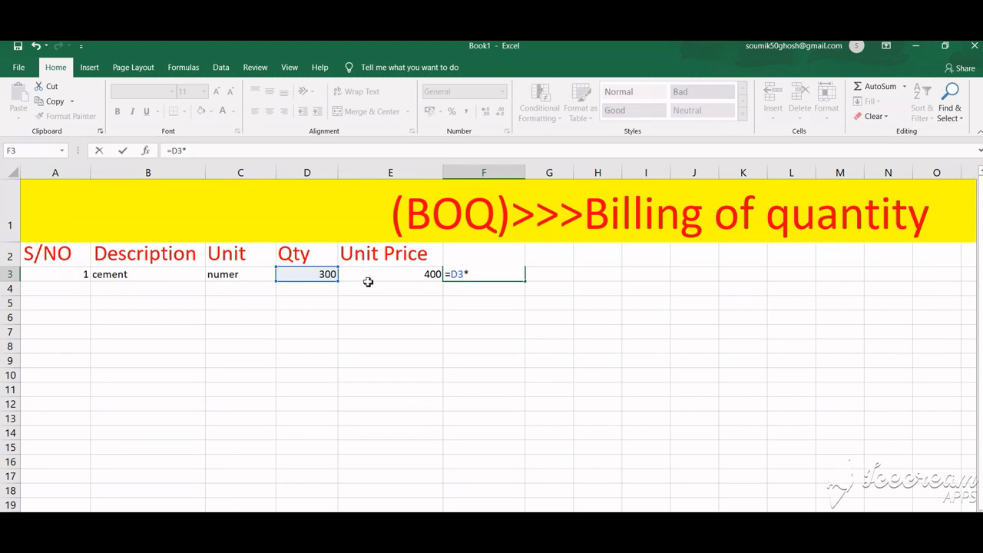
pyautogui.click(365, 274)
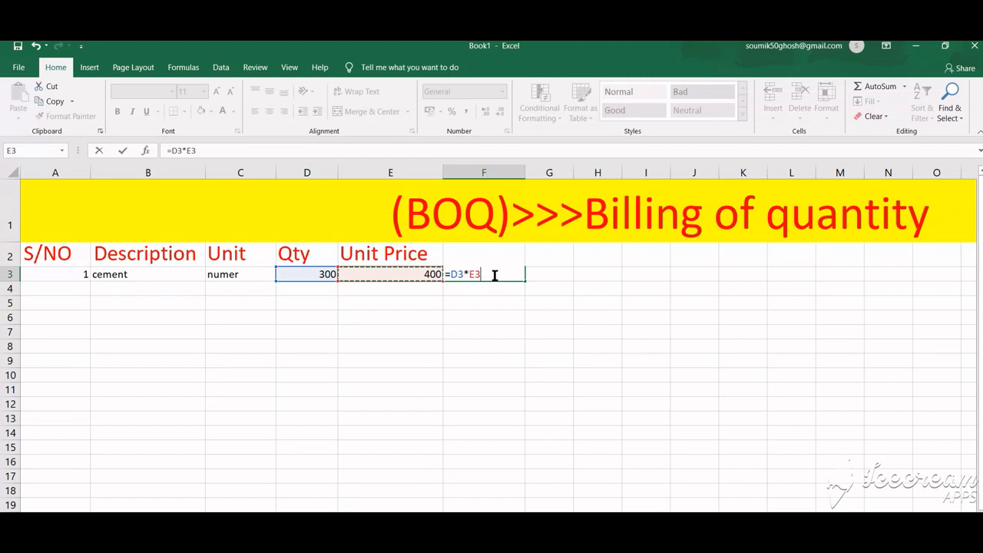
pyautogui.press('Return')
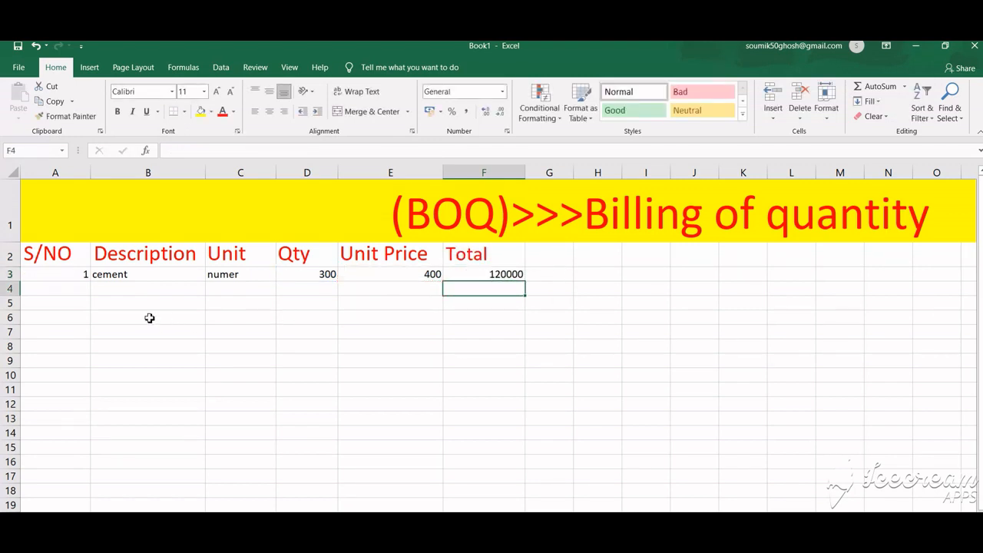
# Step: Add a second item row with serial number 2 and the description sand
pyautogui.click(82, 290)
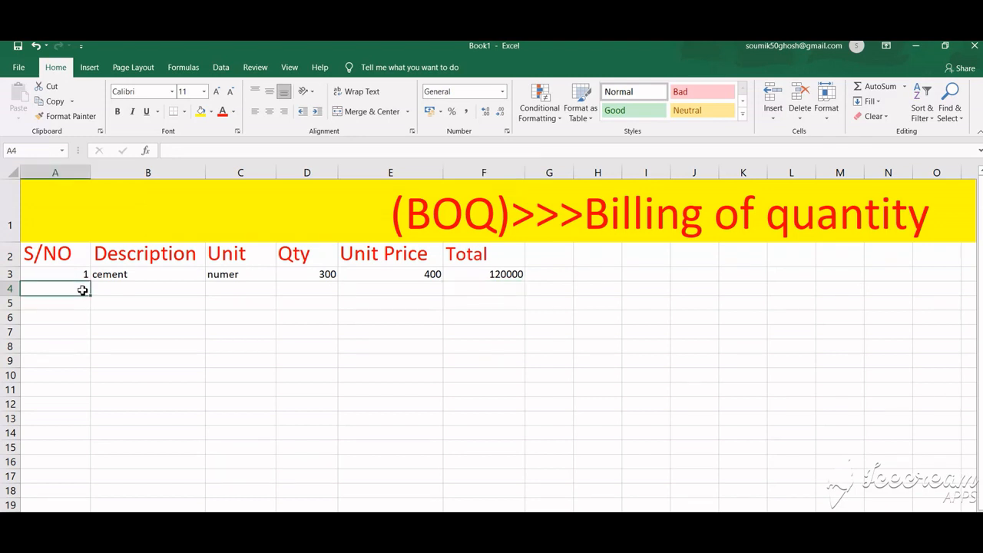
pyautogui.write('2')
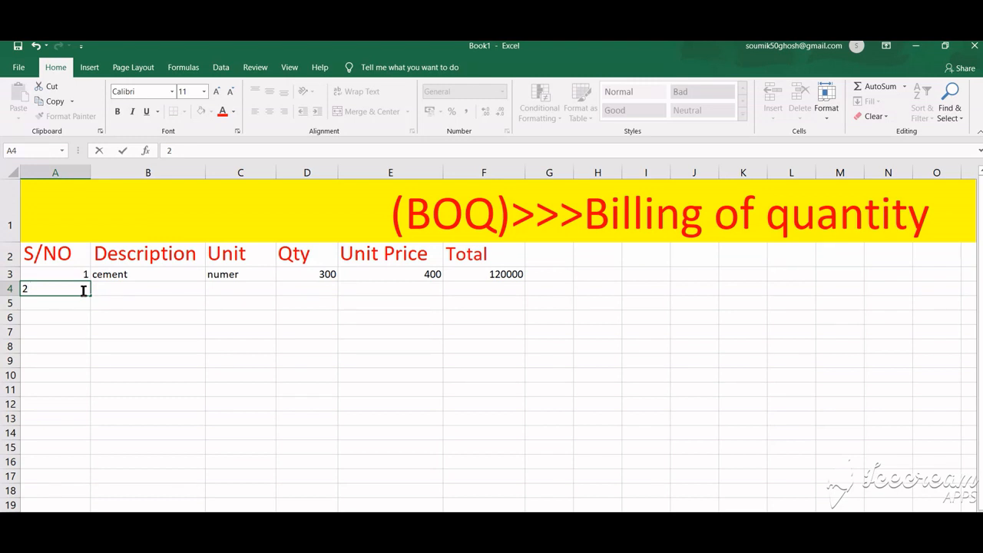
pyautogui.click(123, 294)
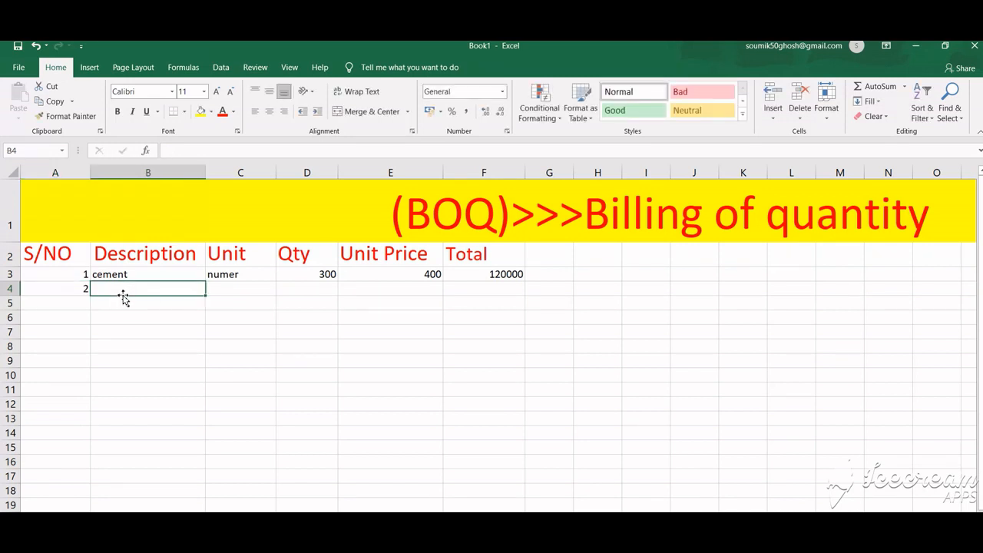
pyautogui.write('sand')
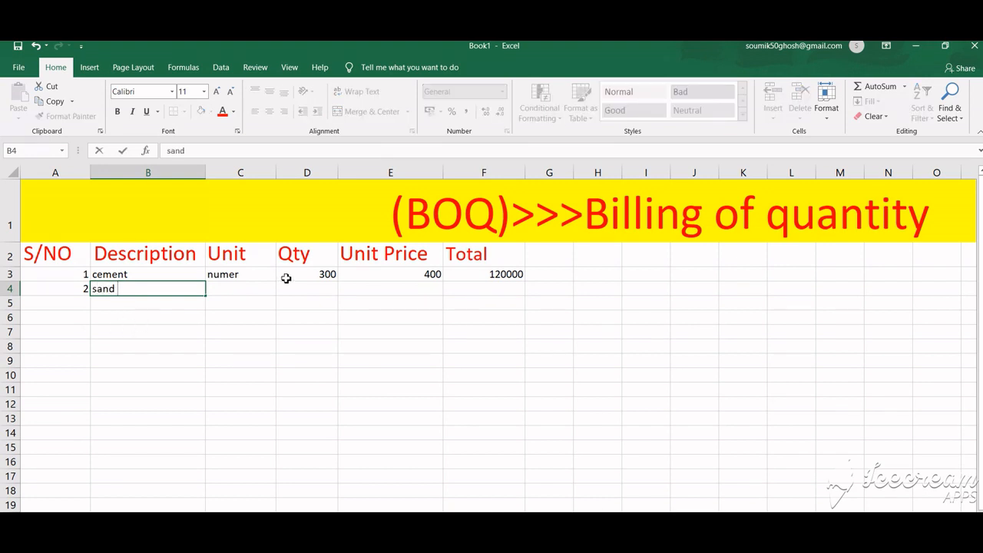
# Step: Enter CFT as the unit for the sand item
pyautogui.click(241, 291)
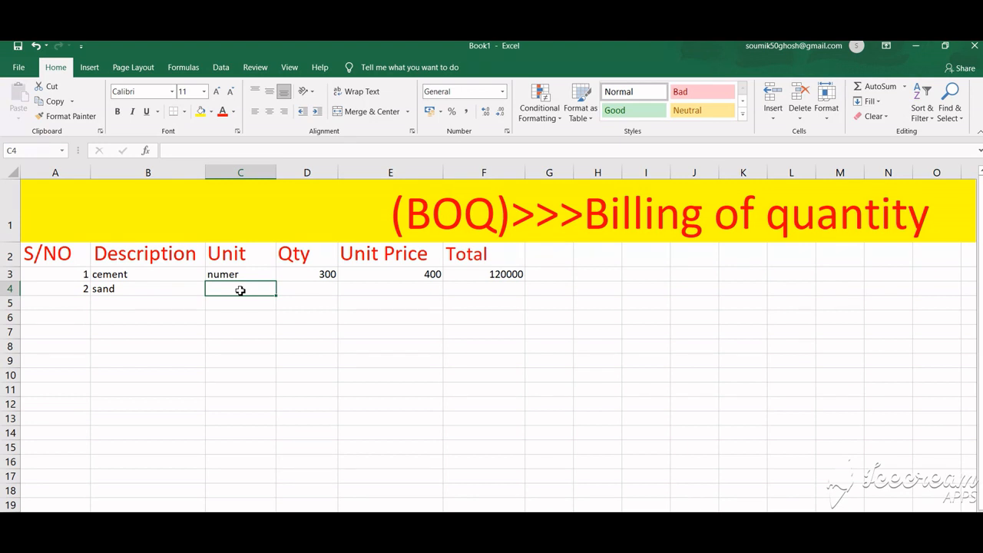
pyautogui.write('C')
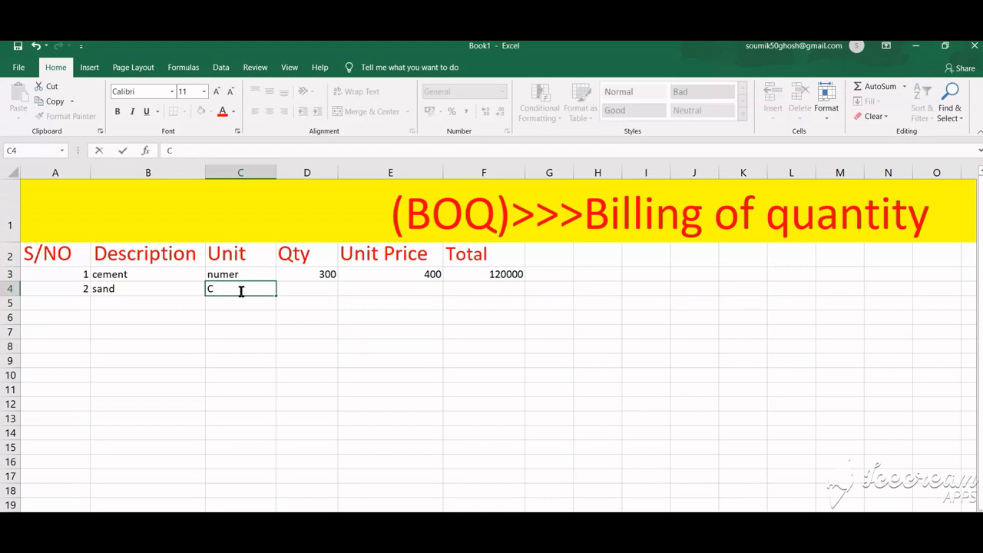
pyautogui.write('FT')
# Step: Enter a quantity of 1000 and a unit price of 20 for sand
pyautogui.click(321, 292)
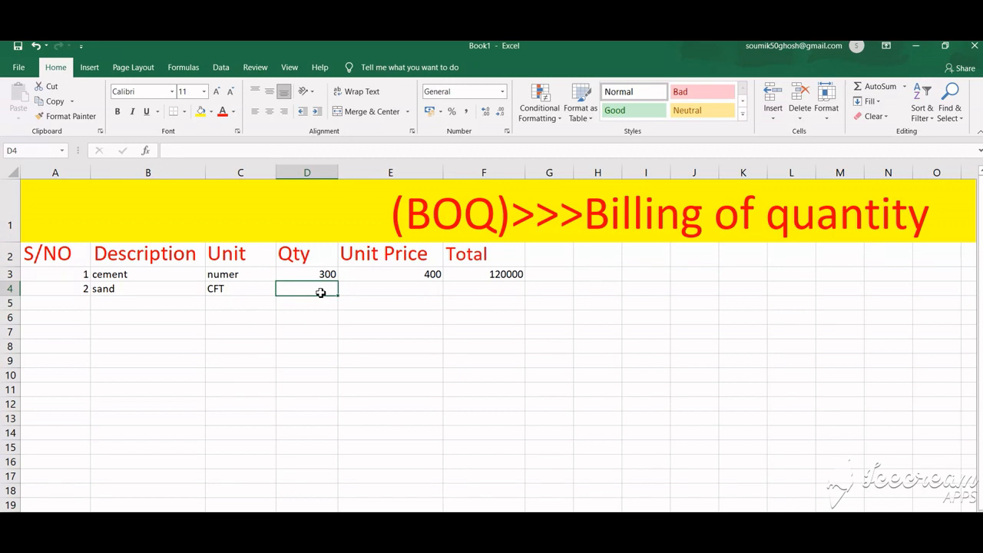
pyautogui.write('1000')
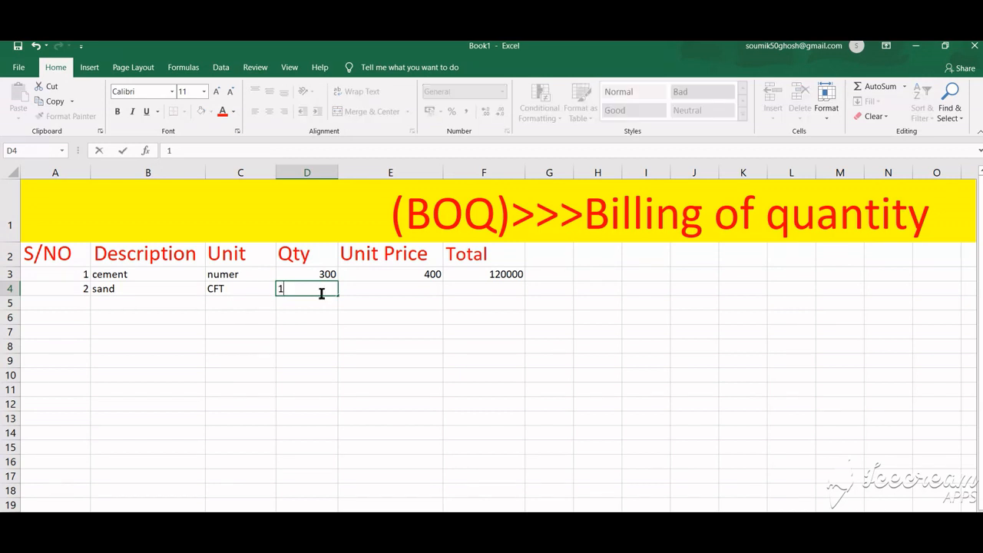
pyautogui.click(405, 290)
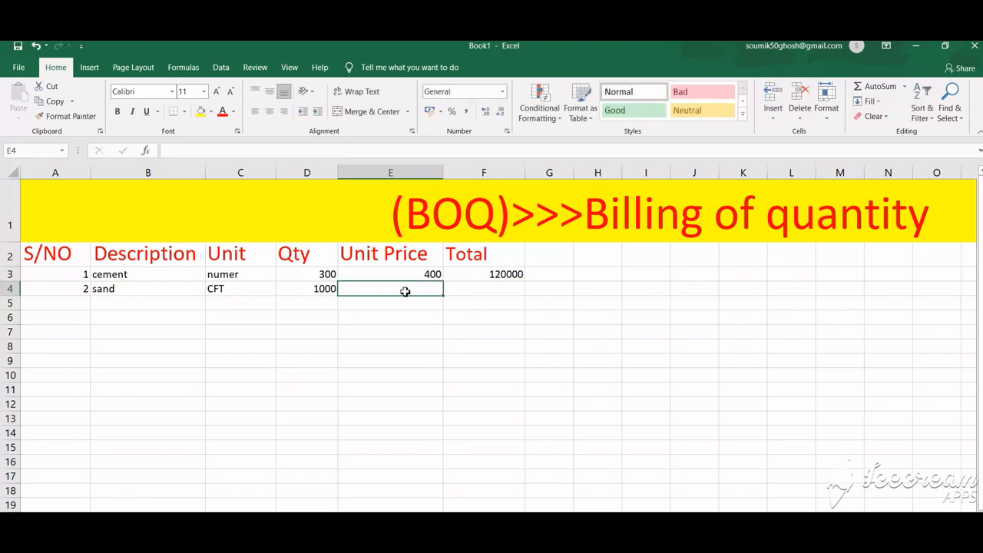
pyautogui.write('20')
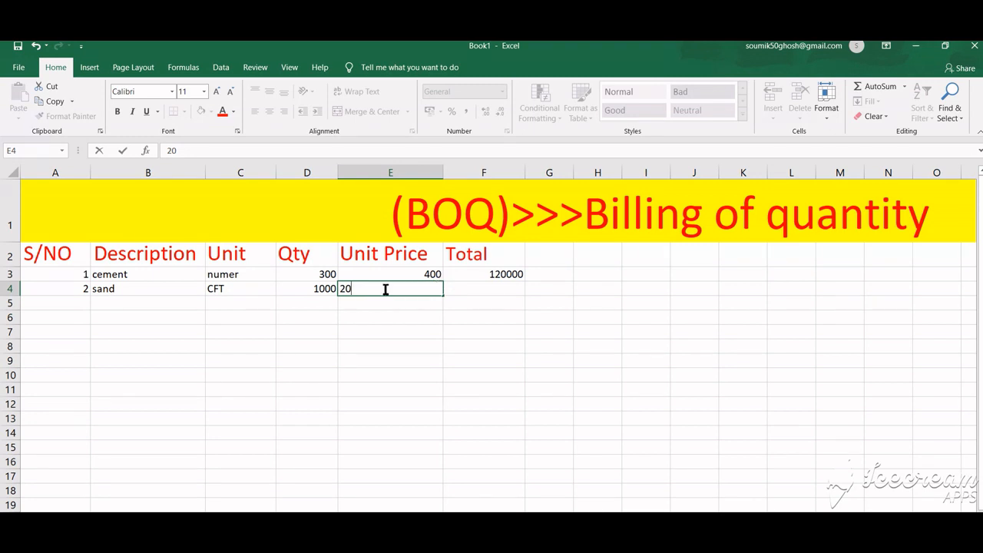
# Step: Calculate the sand total as quantity times unit price with the formula =D4*E4
pyautogui.click(488, 288)
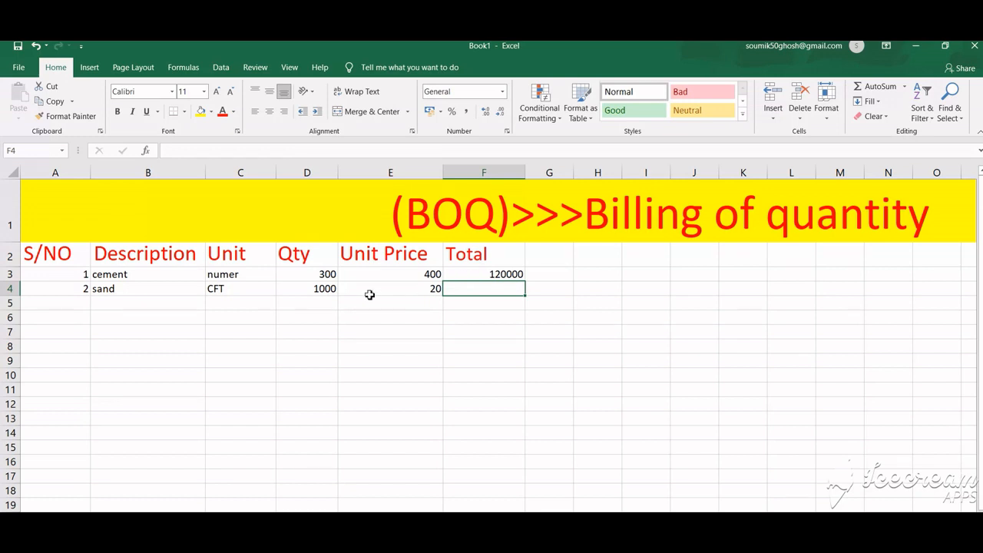
pyautogui.write('=')
pyautogui.click(333, 290)
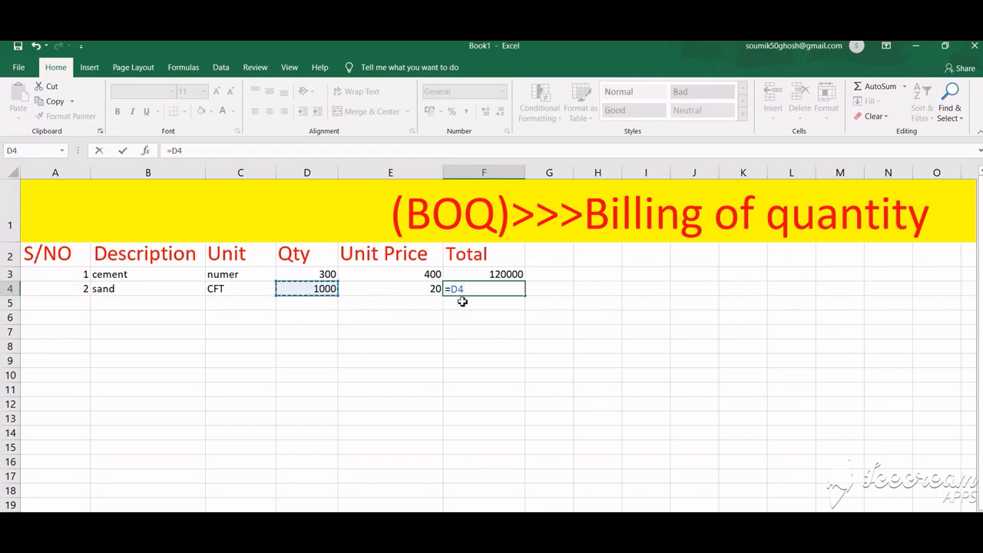
pyautogui.write('*')
pyautogui.click(420, 288)
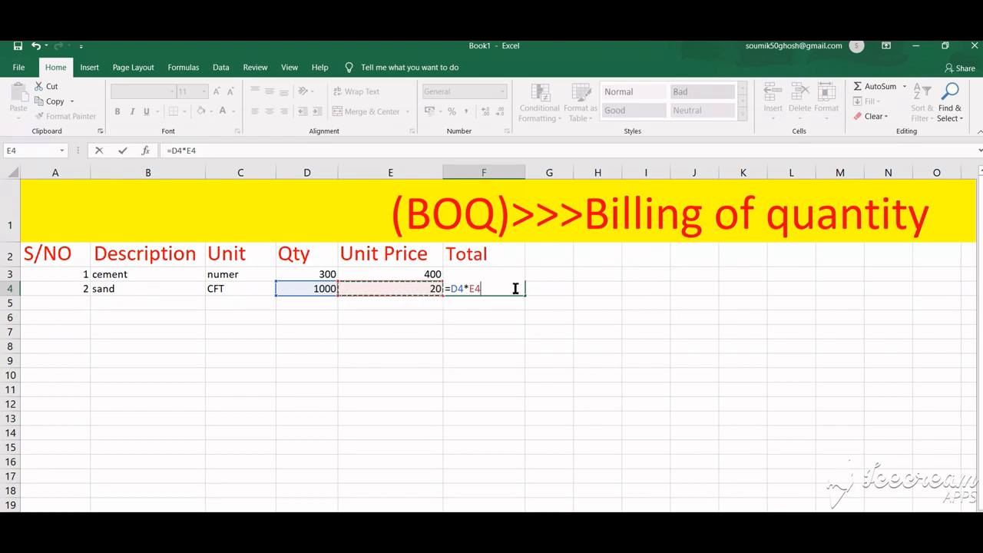
pyautogui.press('Return')
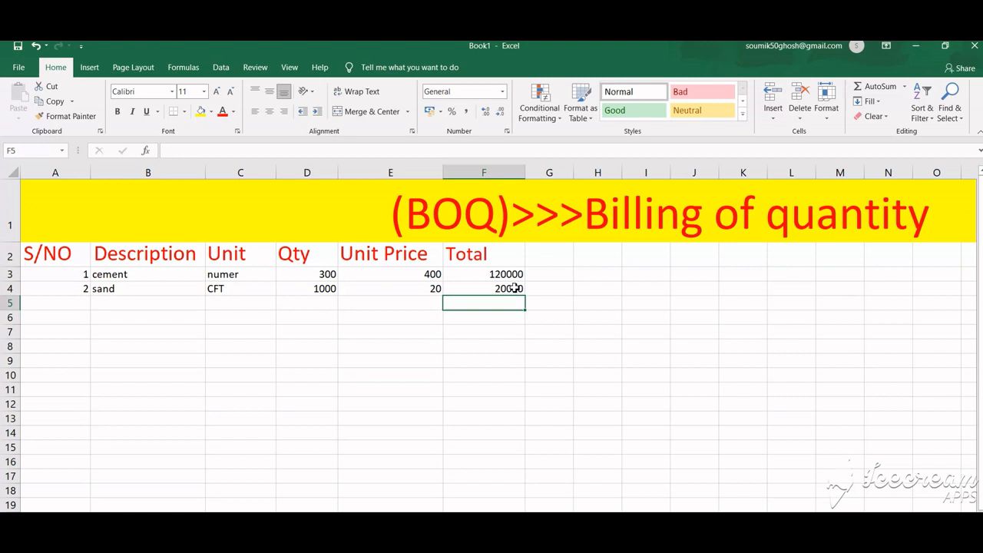
# Step: Add a third item row with serial number 3 and the description Aggergates
pyautogui.click(69, 306)
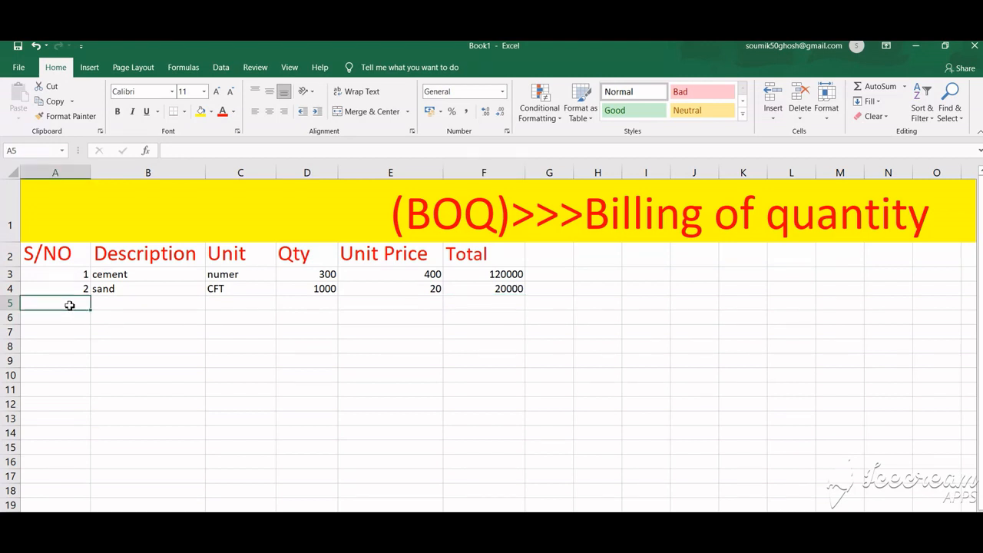
pyautogui.write('3')
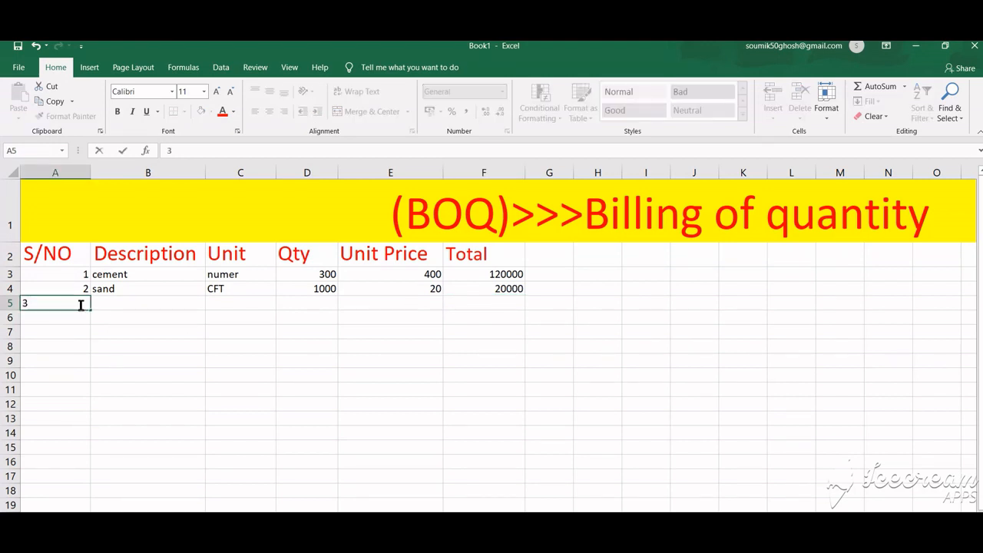
pyautogui.click(131, 307)
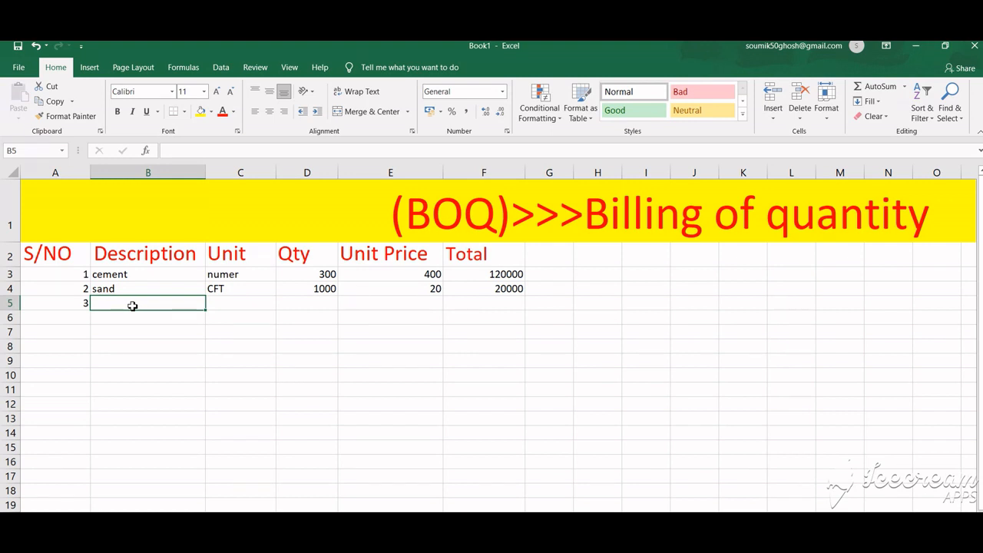
pyautogui.write('agg')
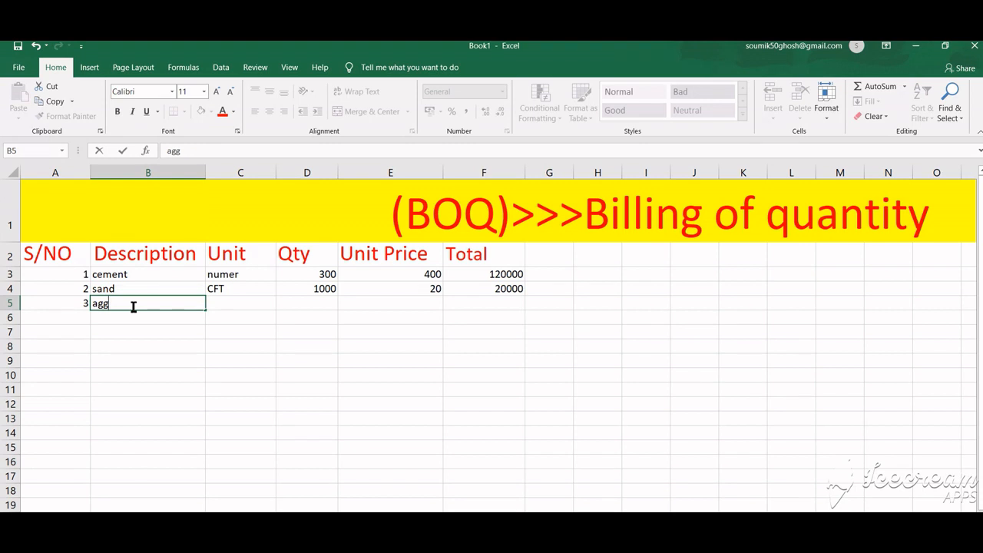
pyautogui.press('BackSpace')
pyautogui.press('BackSpace')
pyautogui.press('BackSpace')
pyautogui.write('Agger')
pyautogui.press('BackSpace')
pyautogui.press('BackSpace')
pyautogui.write('regates')
# Step: Copy the CFT unit down from the sand row to the aggregates row
pyautogui.click(241, 303)
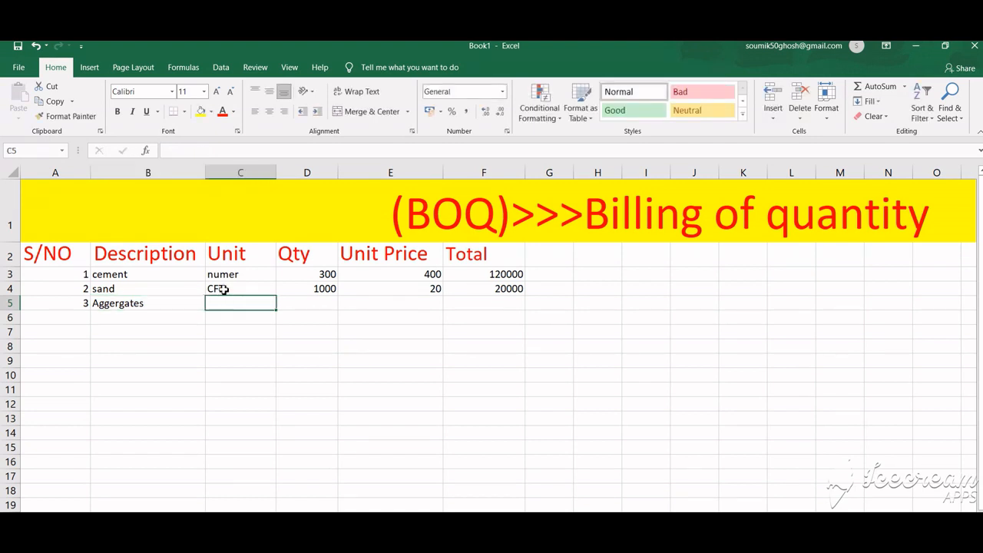
pyautogui.click(220, 288)
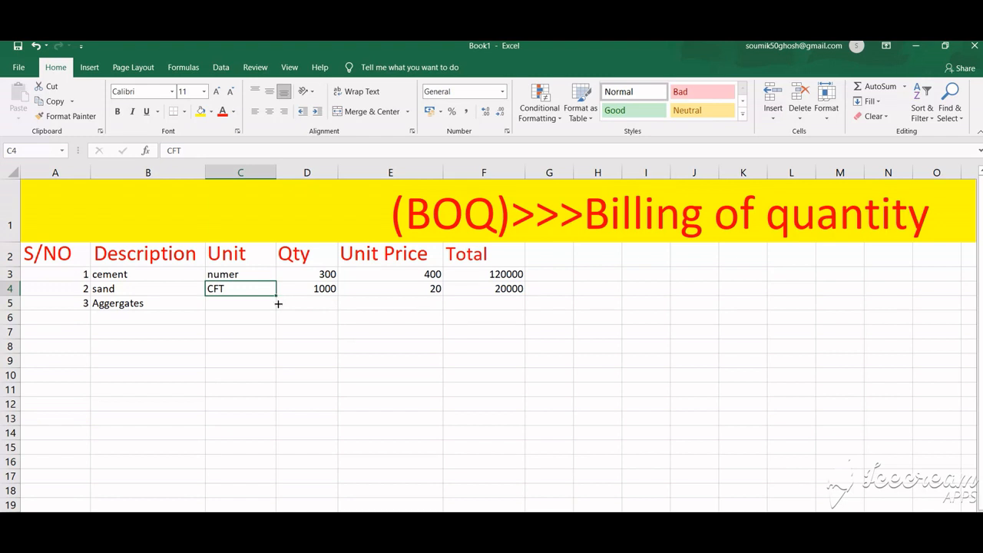
pyautogui.moveTo(277, 298); pyautogui.dragTo(280, 308)
# Step: Enter a quantity of 2000 and a unit price of 18 for aggregates
pyautogui.click(318, 303)
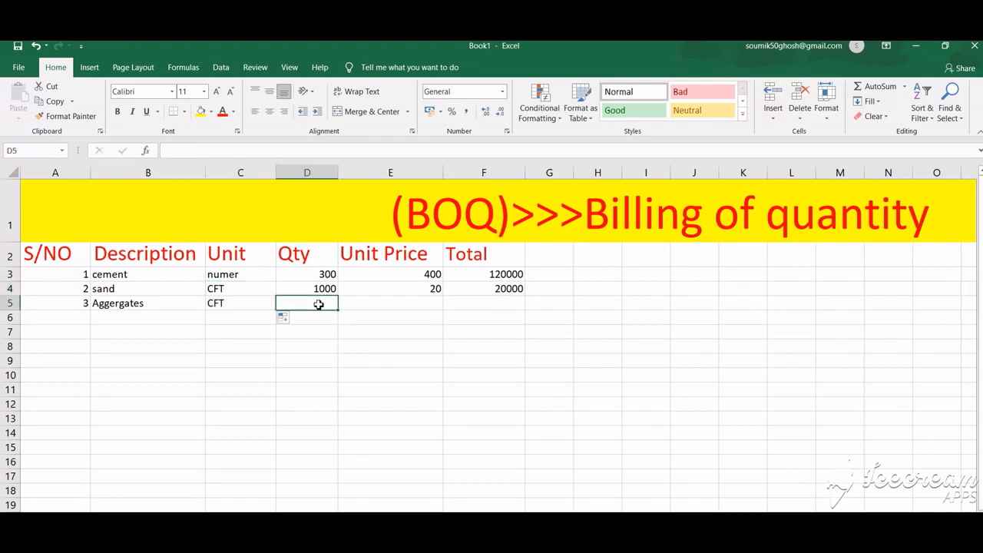
pyautogui.write('200')
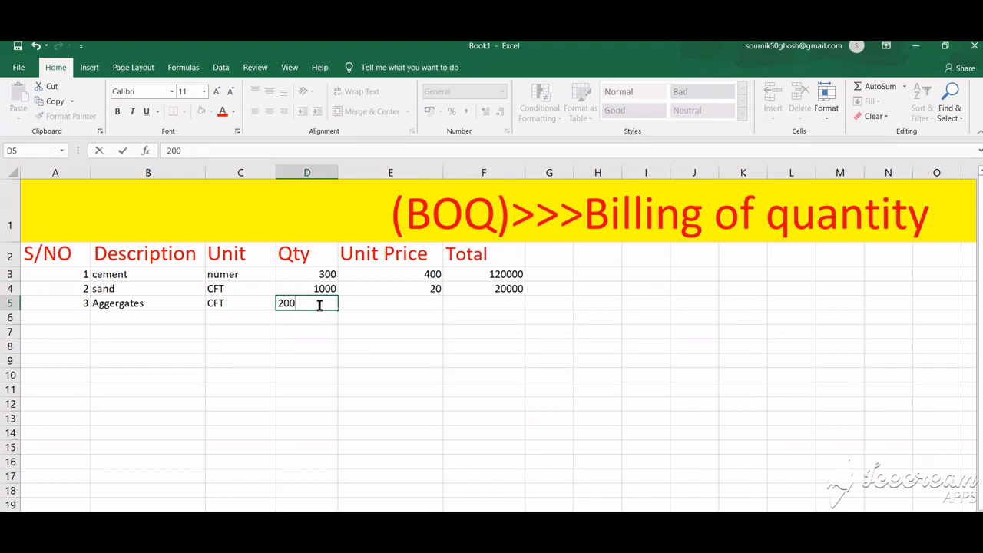
pyautogui.write('0')
pyautogui.click(393, 304)
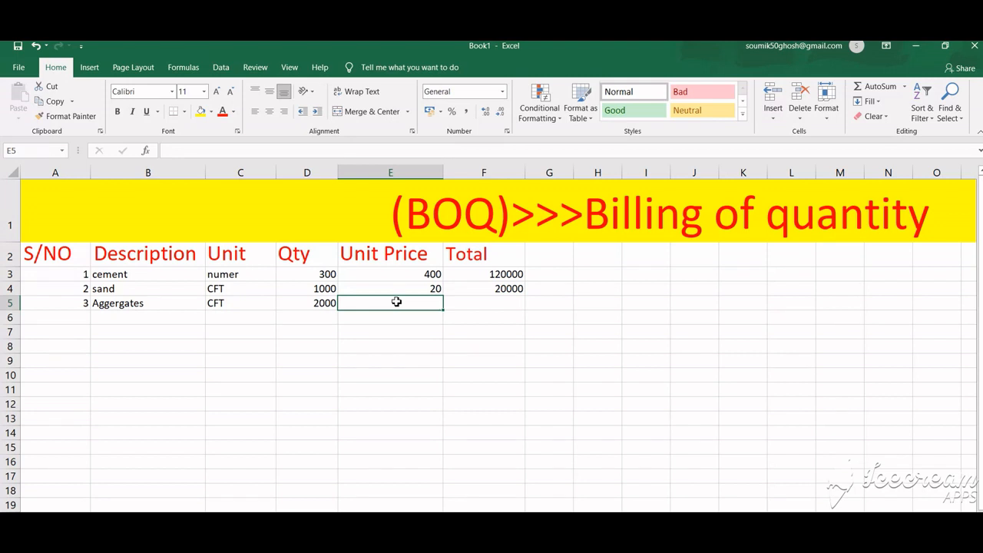
pyautogui.write('18')
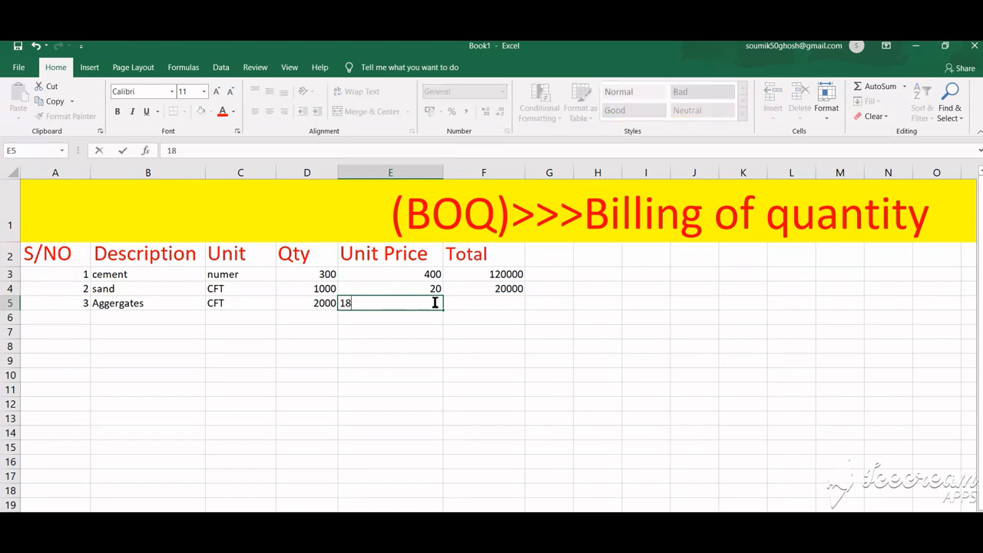
pyautogui.press('Return')
pyautogui.click(436, 300)
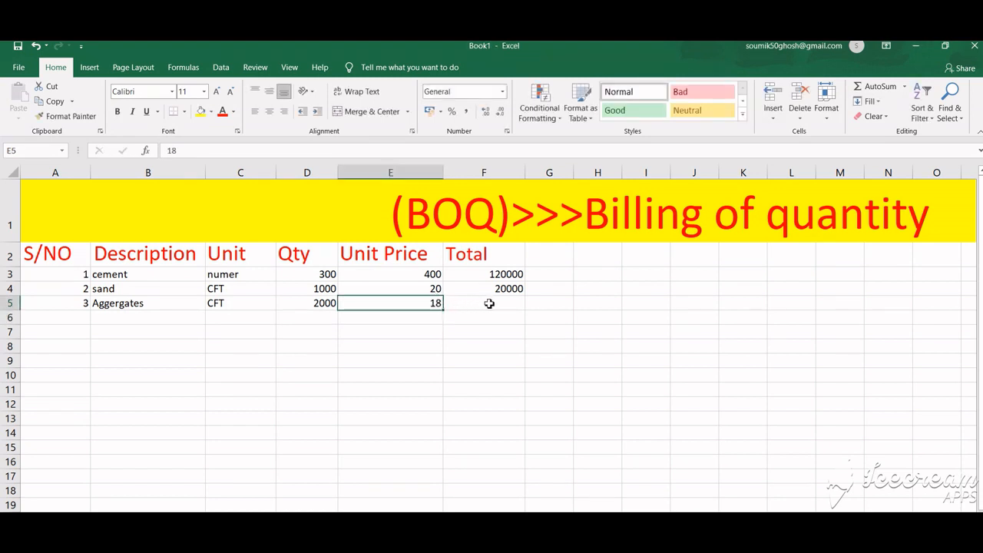
pyautogui.press('XF86MonBrightnessUp')
pyautogui.press('XF86MonBrightnessUp')
pyautogui.press('XF86MonBrightnessUp')
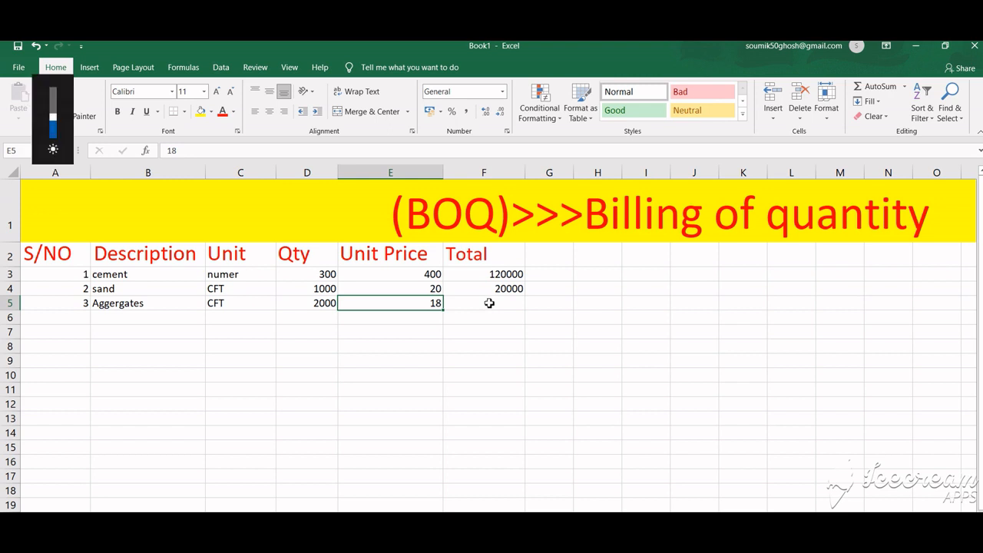
# Step: Calculate the aggregates total as quantity times unit price with the formula =D5*E5
pyautogui.click(481, 306)
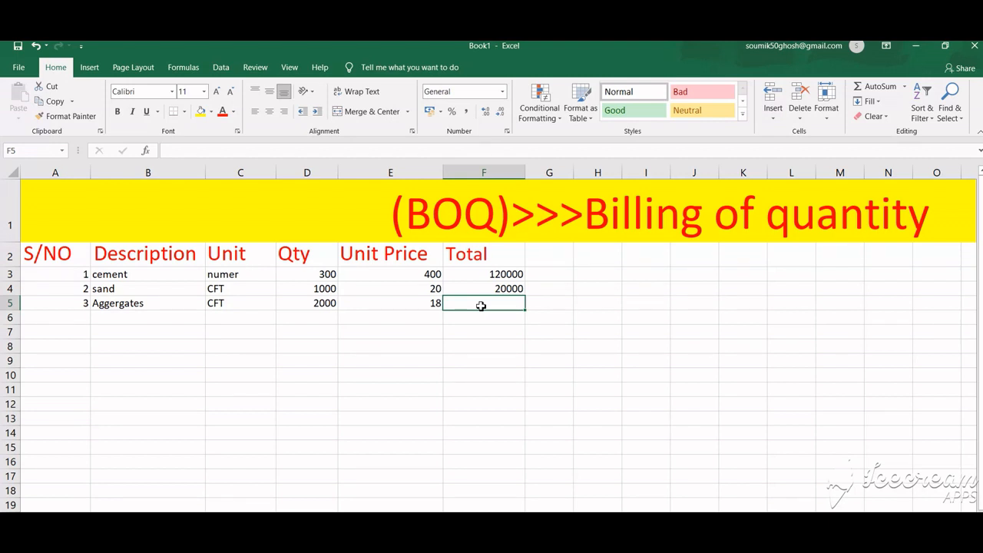
pyautogui.write('+')
pyautogui.press('Escape')
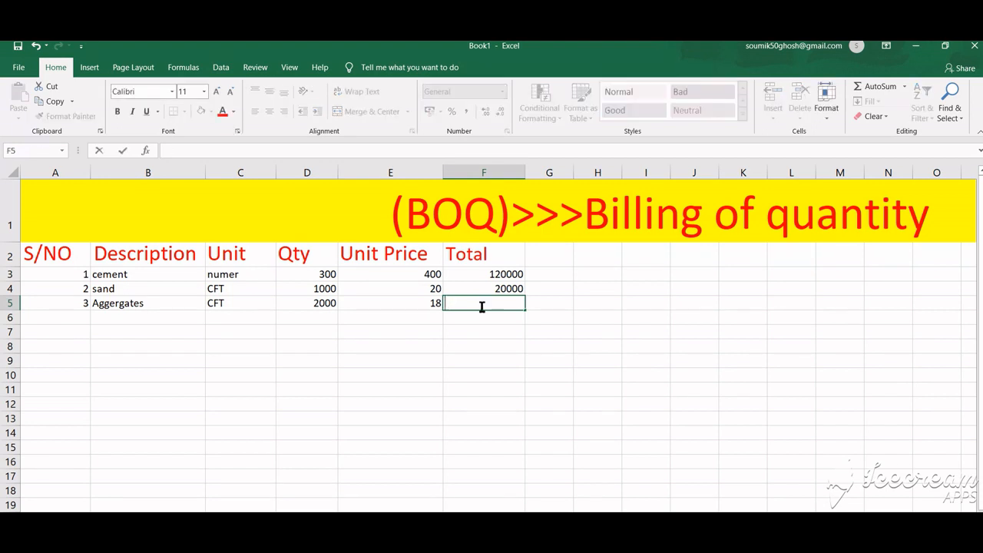
pyautogui.write('=')
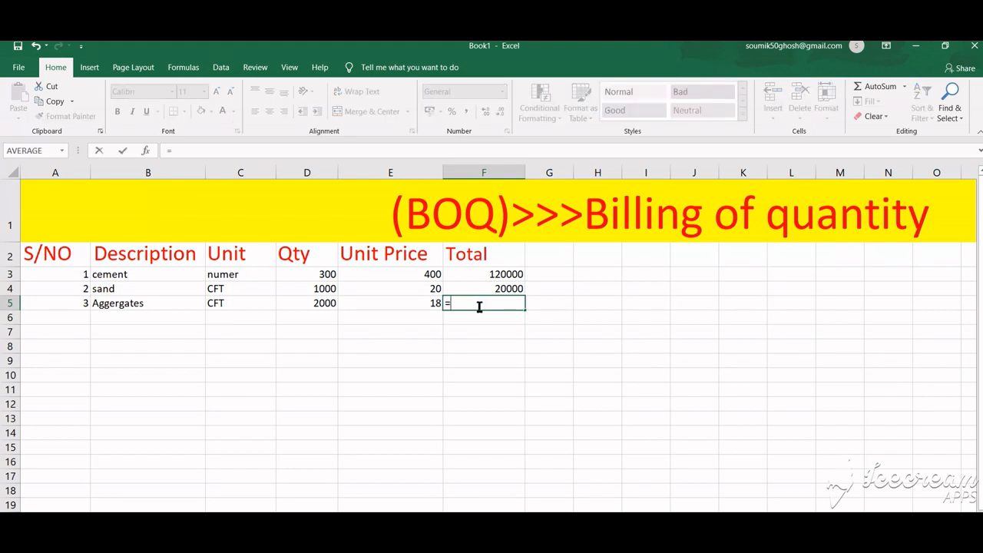
pyautogui.click(328, 305)
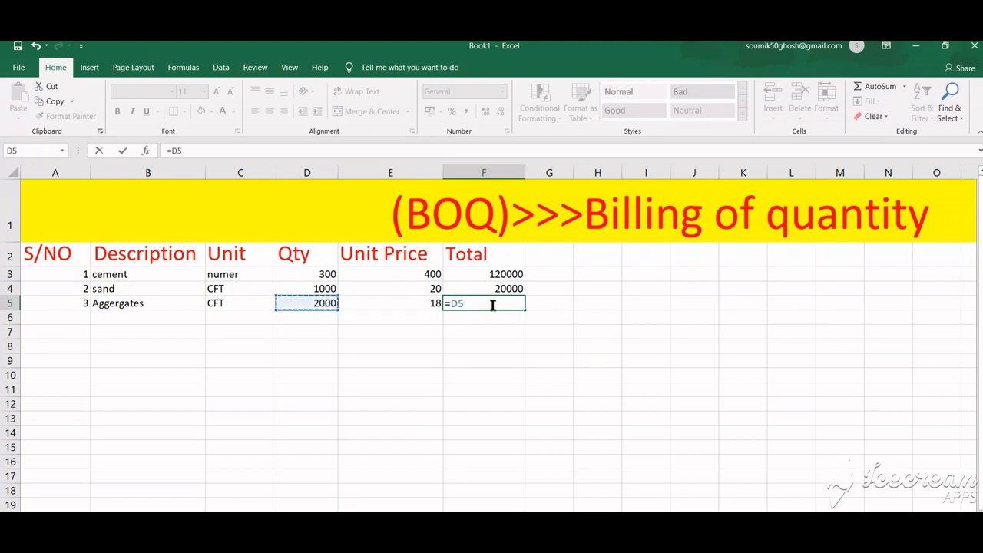
pyautogui.write('*')
pyautogui.click(384, 302)
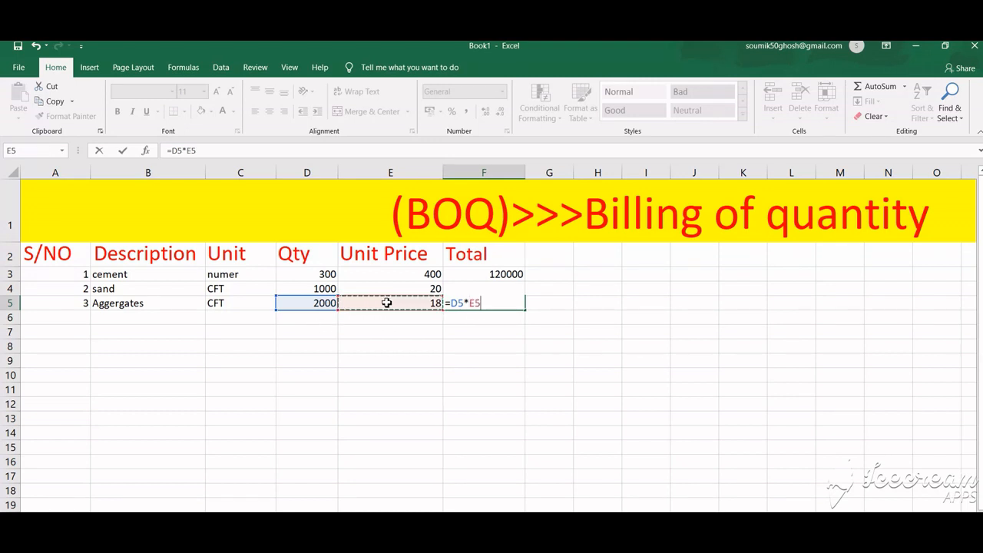
pyautogui.press('Return')
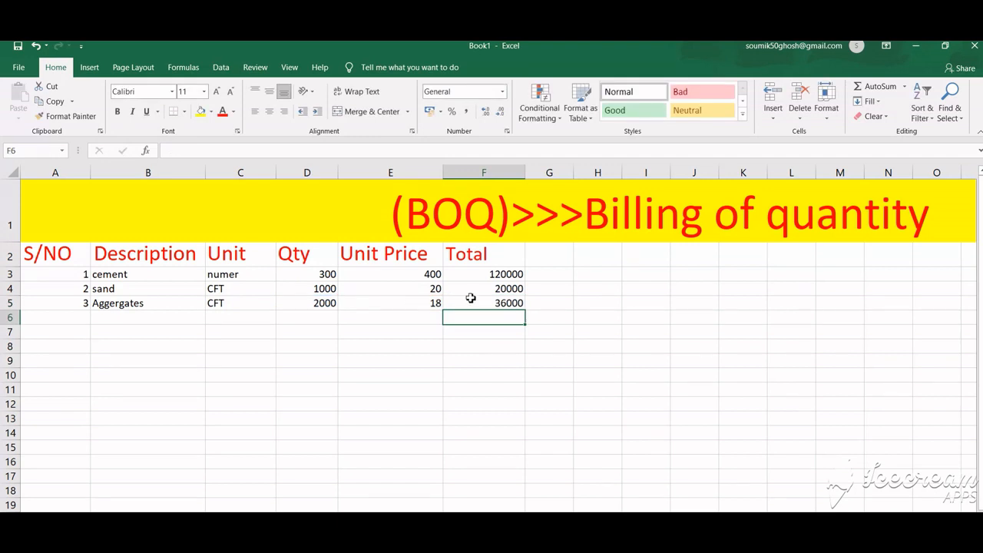
# Step: Add a fourth item row with serial number 4 and the description DOOR
pyautogui.click(82, 317)
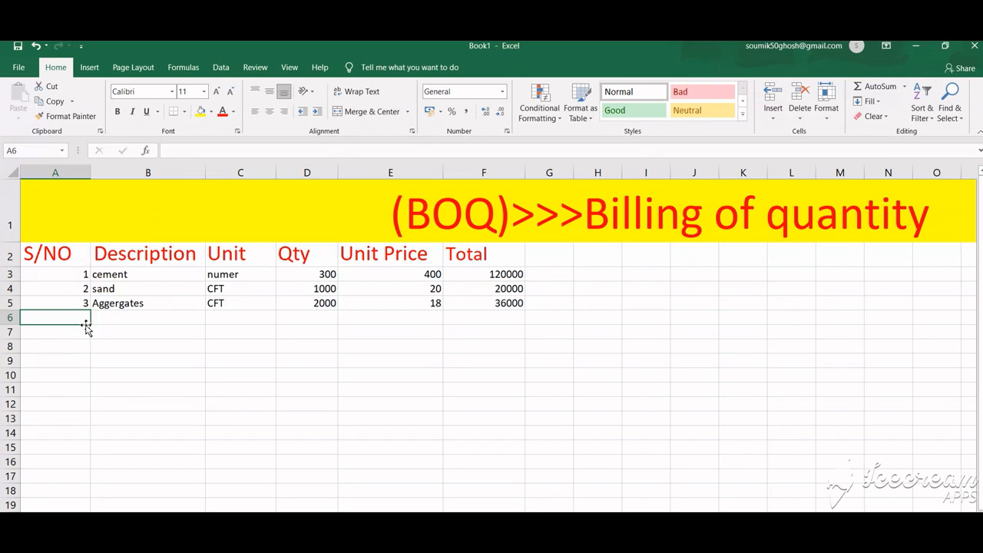
pyautogui.write('4')
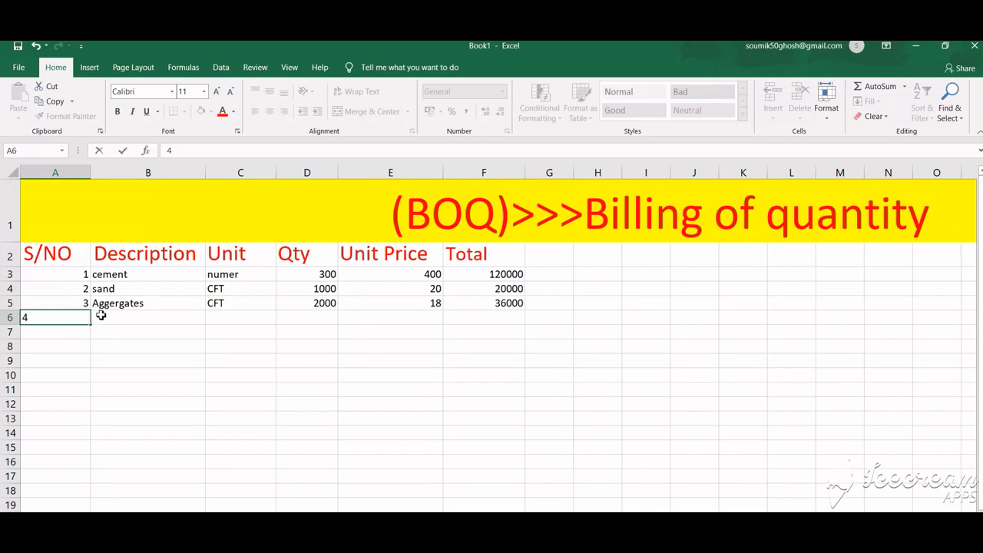
pyautogui.click(113, 320)
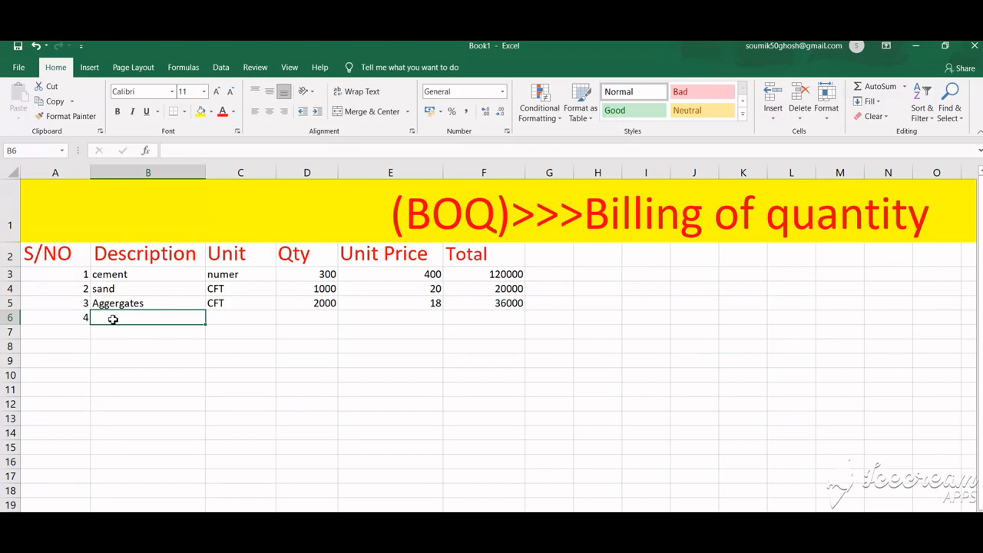
pyautogui.write('D')
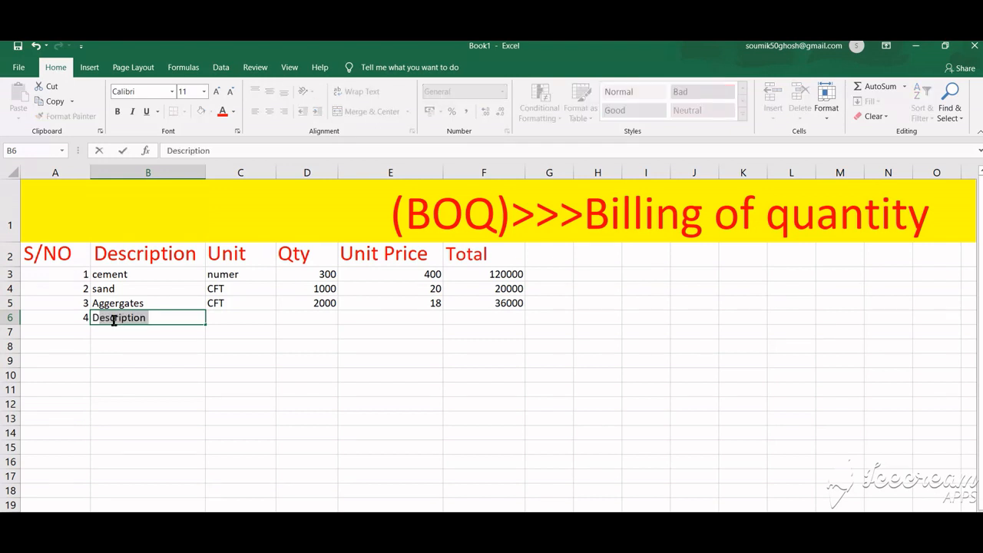
pyautogui.press('BackSpace')
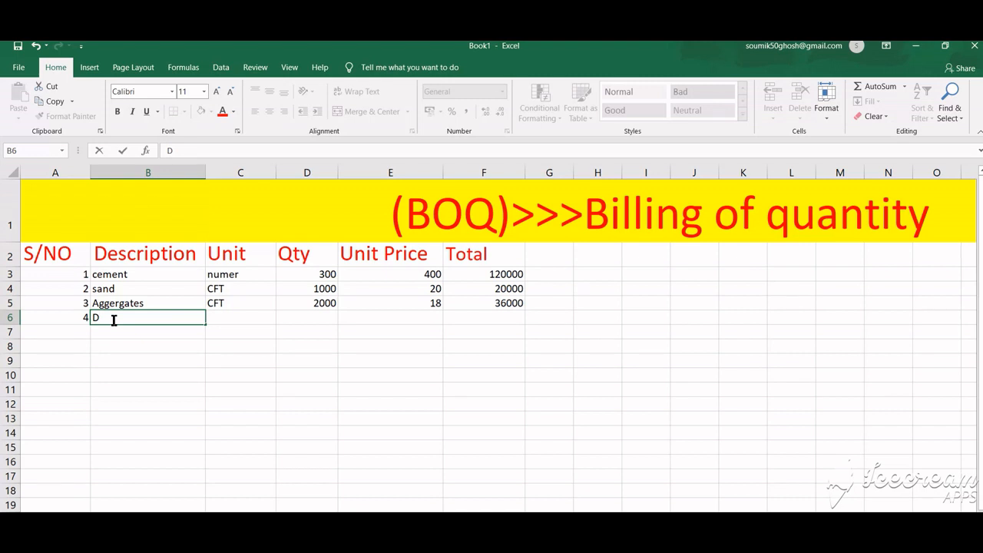
pyautogui.write('OOR')
pyautogui.click(236, 319)
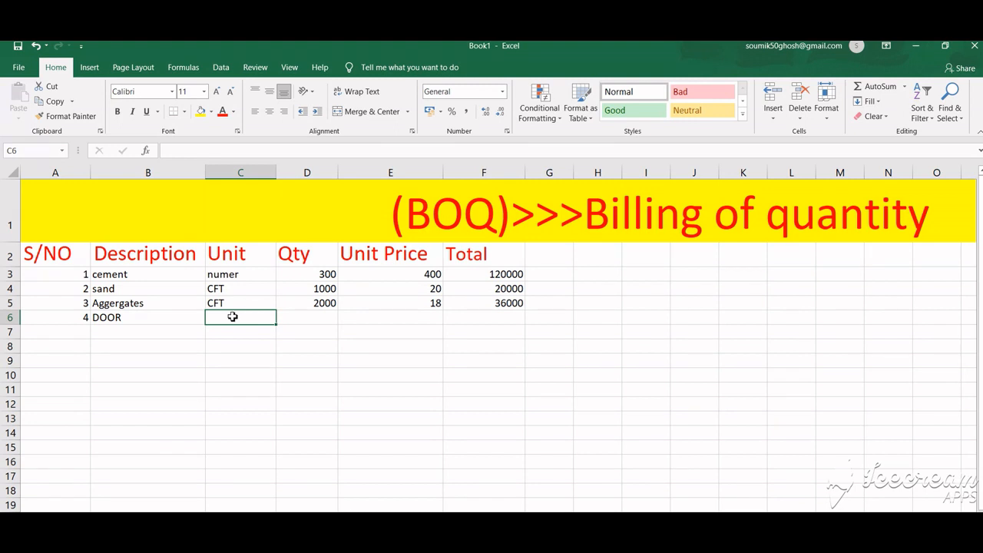
# Step: Enter Number as the unit for the door item
pyautogui.write('NUM')
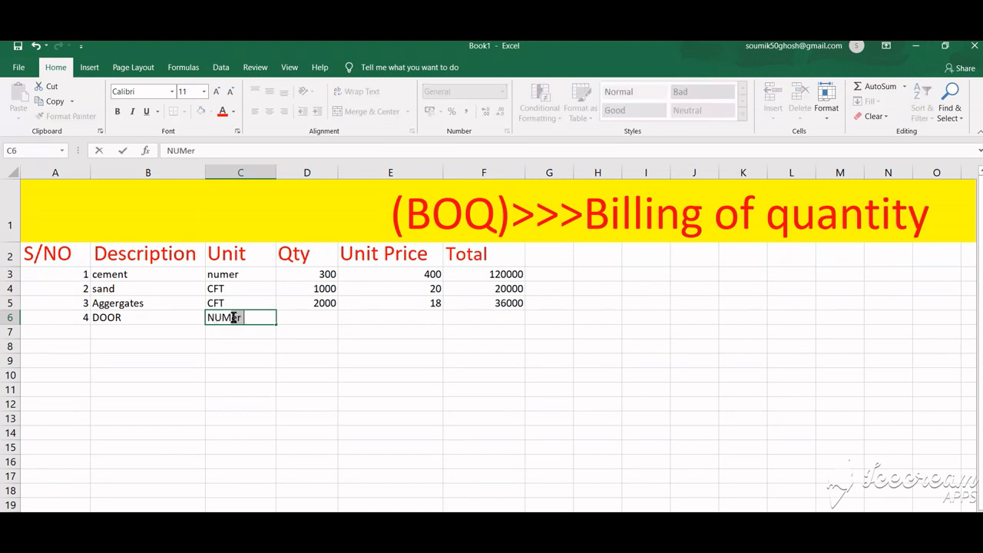
pyautogui.press('BackSpace')
pyautogui.press('BackSpace')
pyautogui.press('BackSpace')
pyautogui.write('um')
pyautogui.press('BackSpace')
pyautogui.write('ber')
pyautogui.click(305, 315)
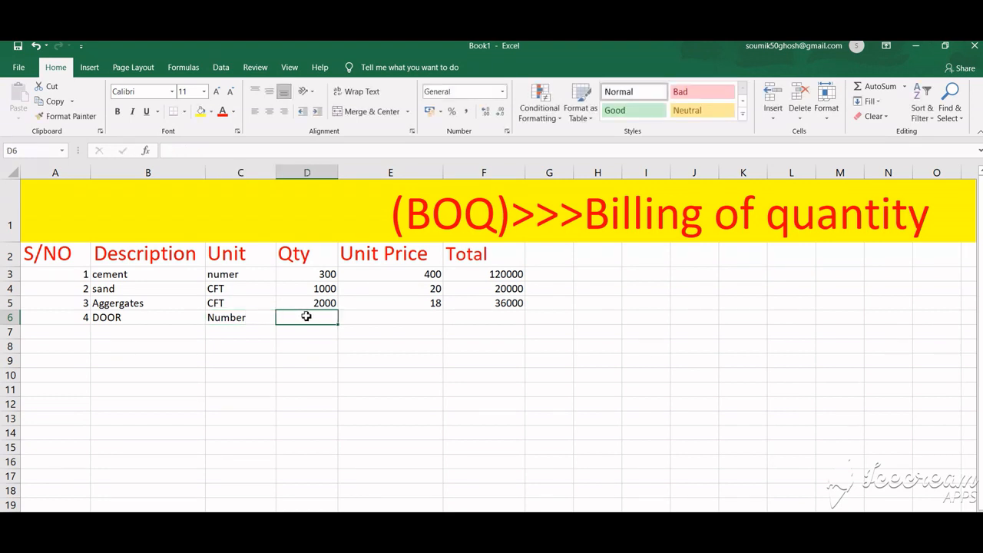
# Step: Enter a quantity of 8 and a unit price of 4000 for the door
pyautogui.write('8')
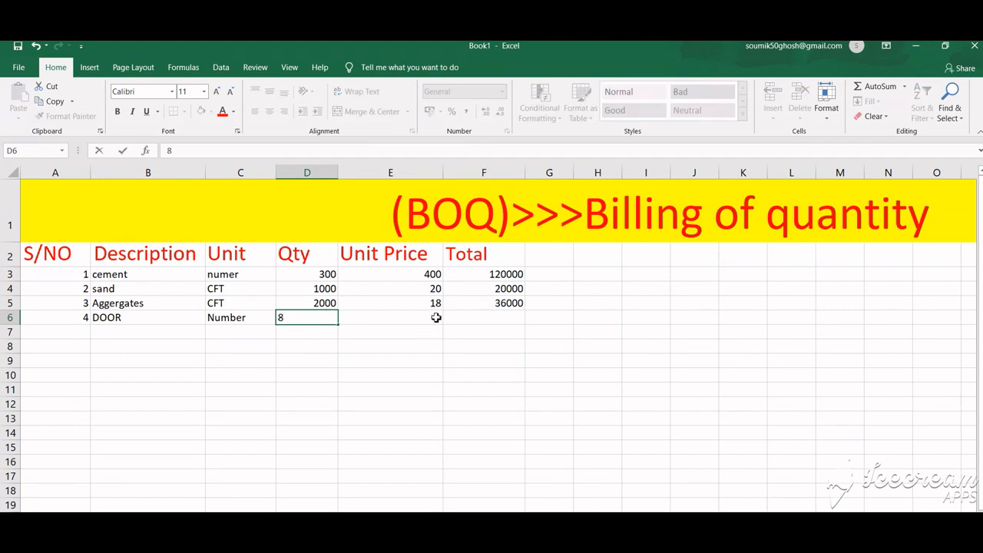
pyautogui.click(402, 319)
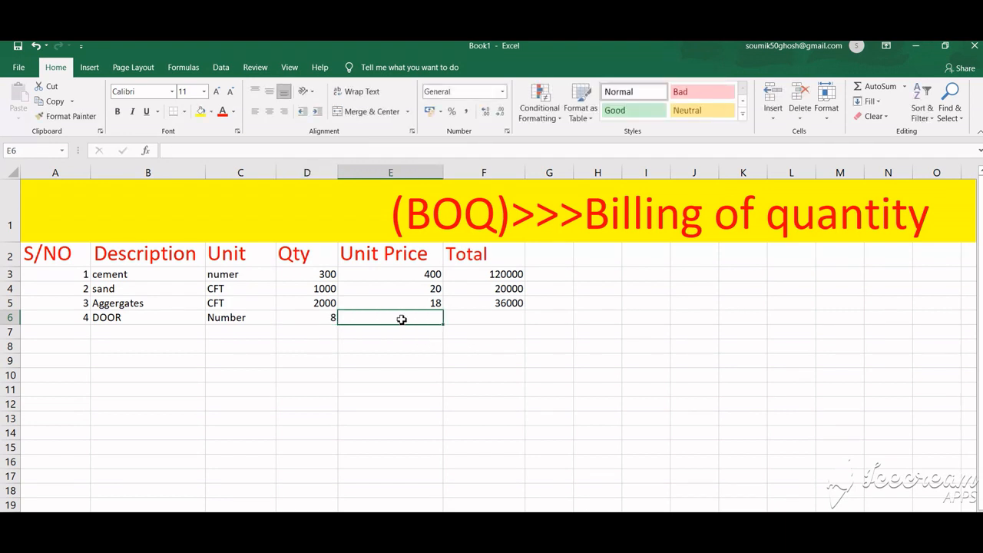
pyautogui.write('4000')
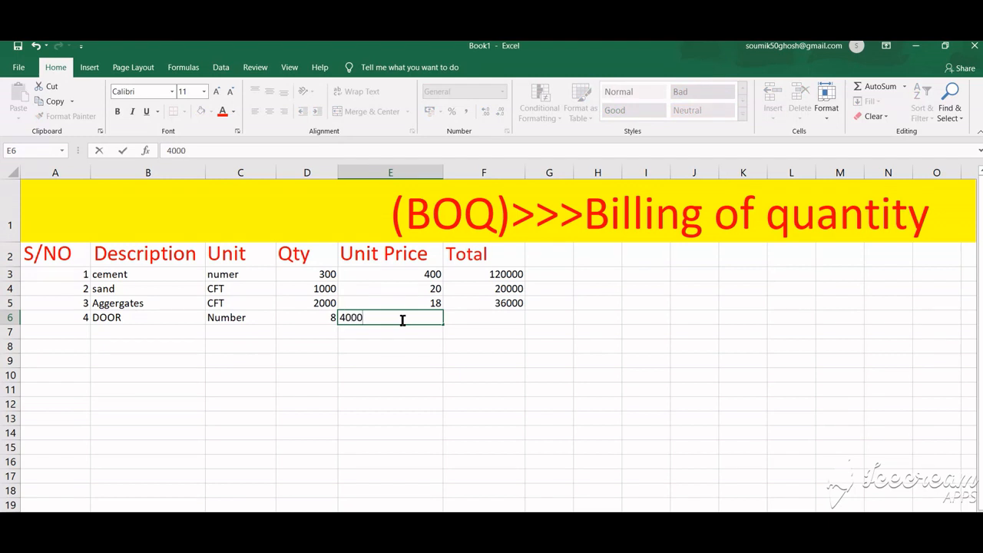
pyautogui.press('Return')
pyautogui.click(489, 320)
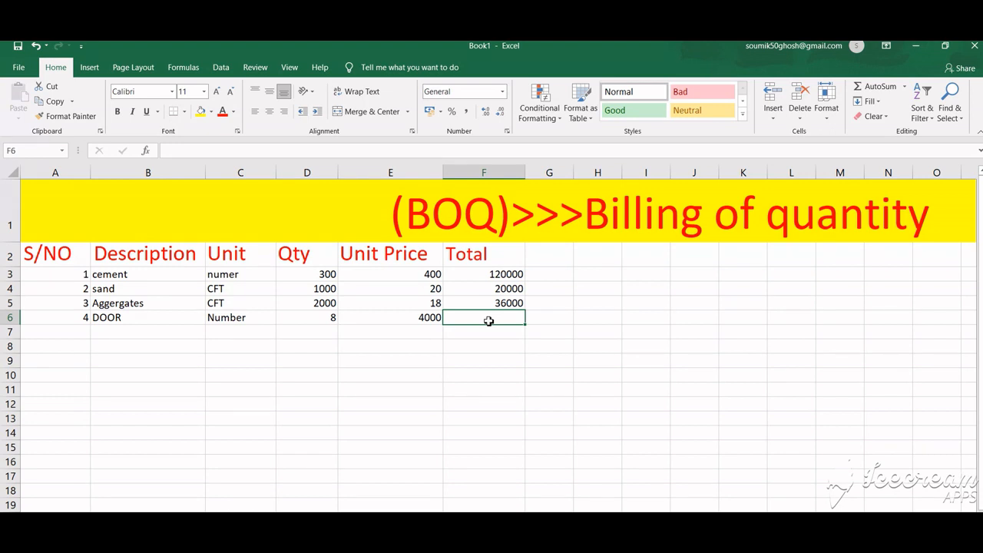
# Step: Calculate the door's total as quantity times unit price with the formula =D6*E6
pyautogui.write('=')
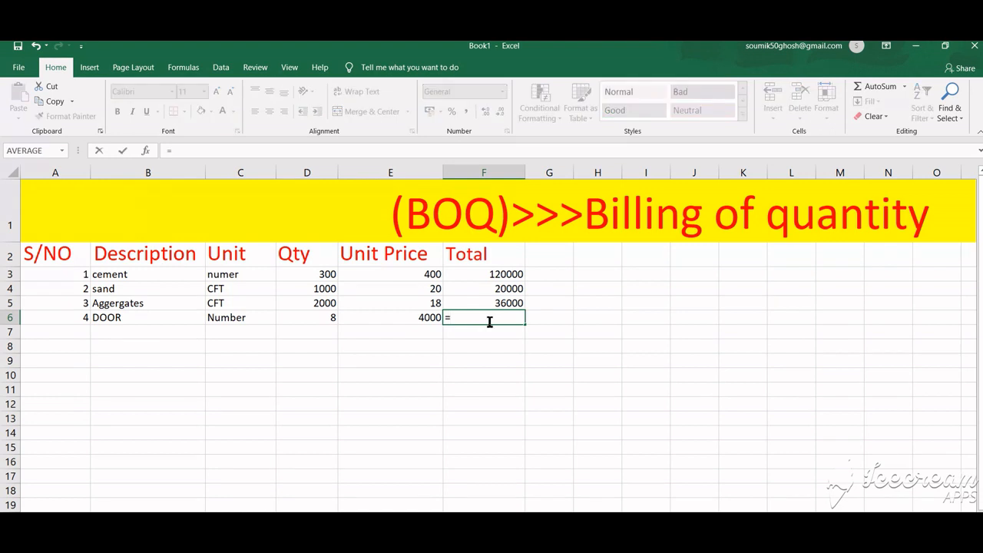
pyautogui.click(327, 315)
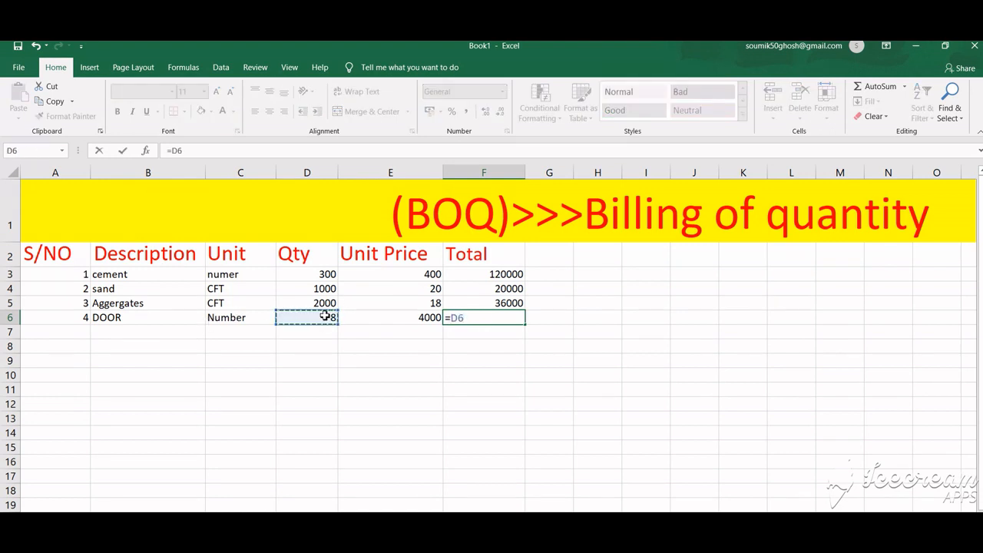
pyautogui.write('*')
pyautogui.click(435, 321)
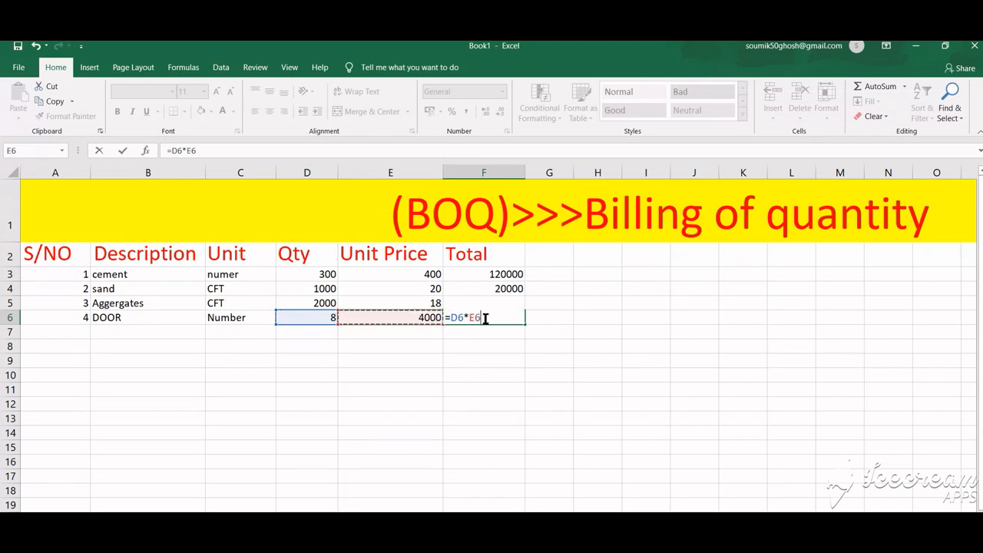
pyautogui.press('Return')
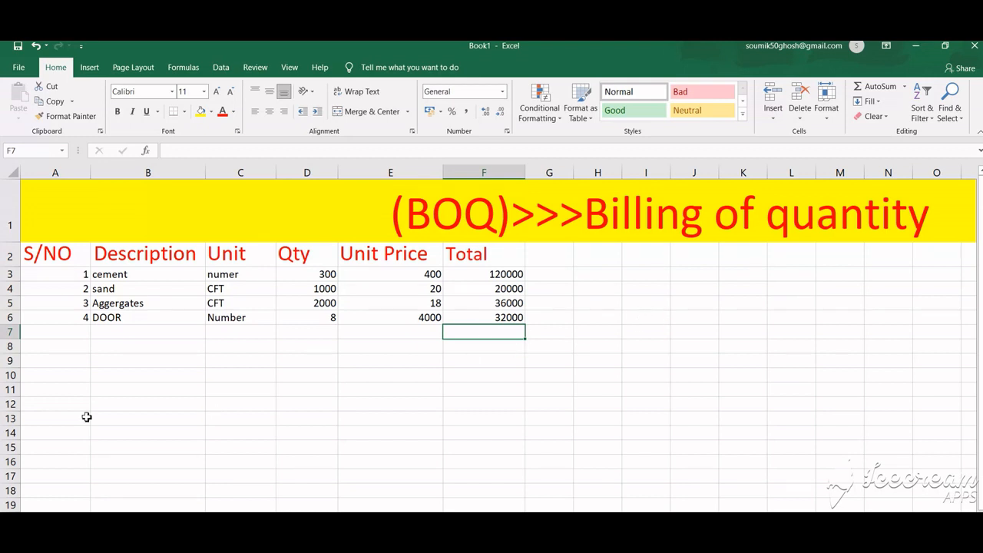
# Step: Add a fifth item row with serial number 5 and the description Window
pyautogui.click(84, 332)
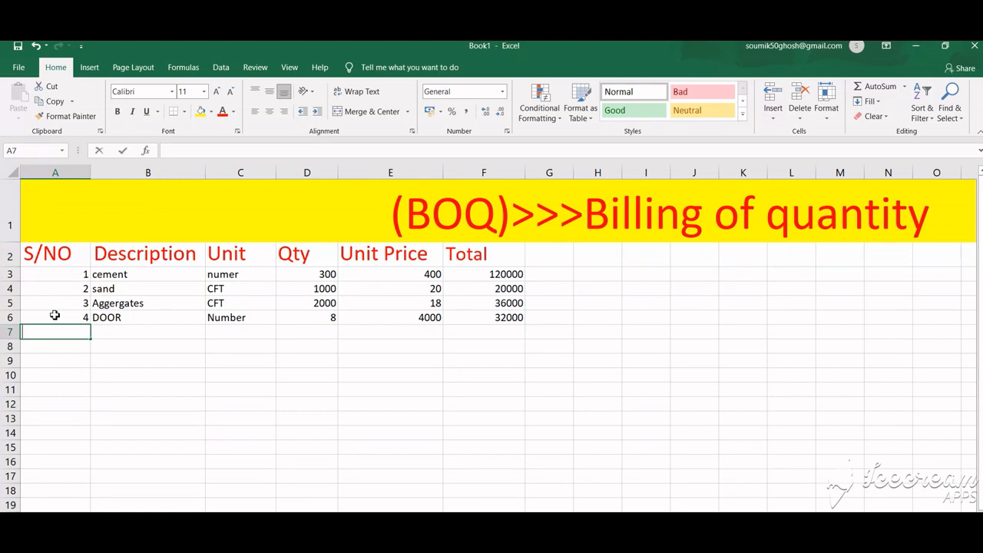
pyautogui.write('5')
pyautogui.click(115, 337)
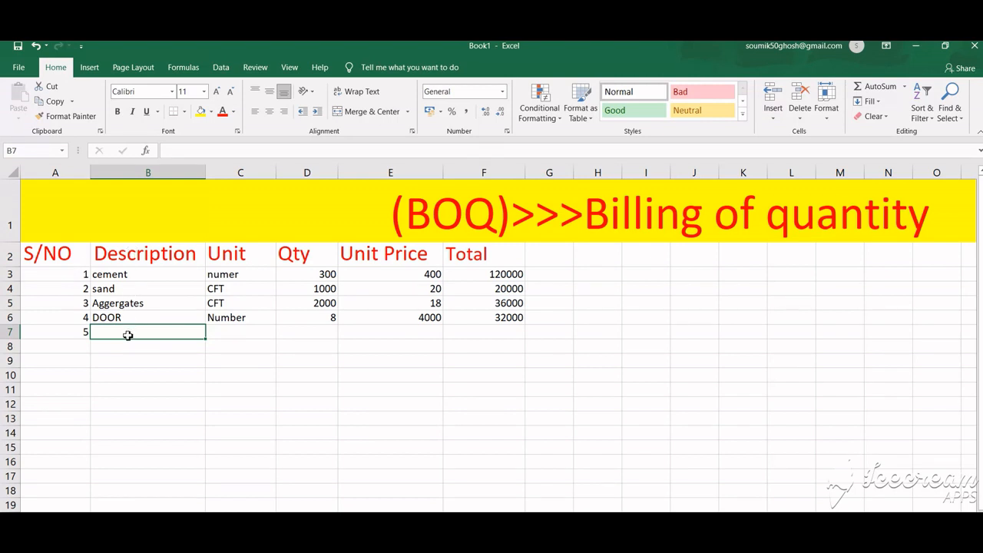
pyautogui.write('W')
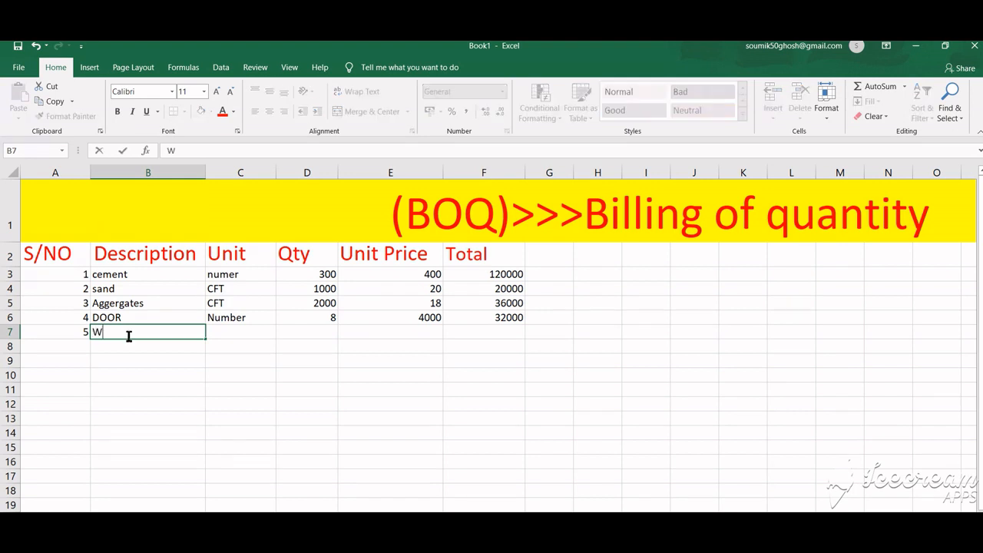
pyautogui.write('indow')
# Step: Enter Number as the unit for the window item
pyautogui.click(223, 336)
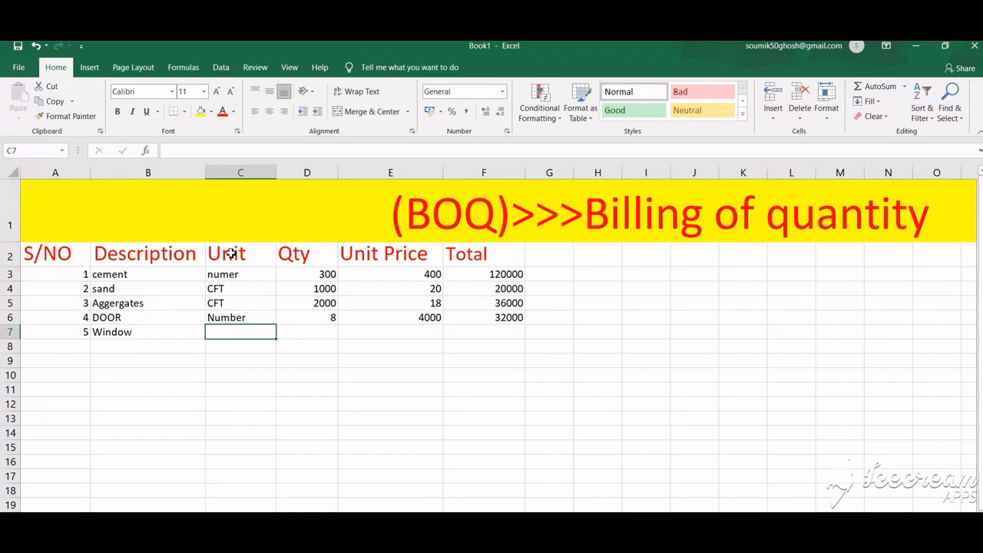
pyautogui.write('Number')
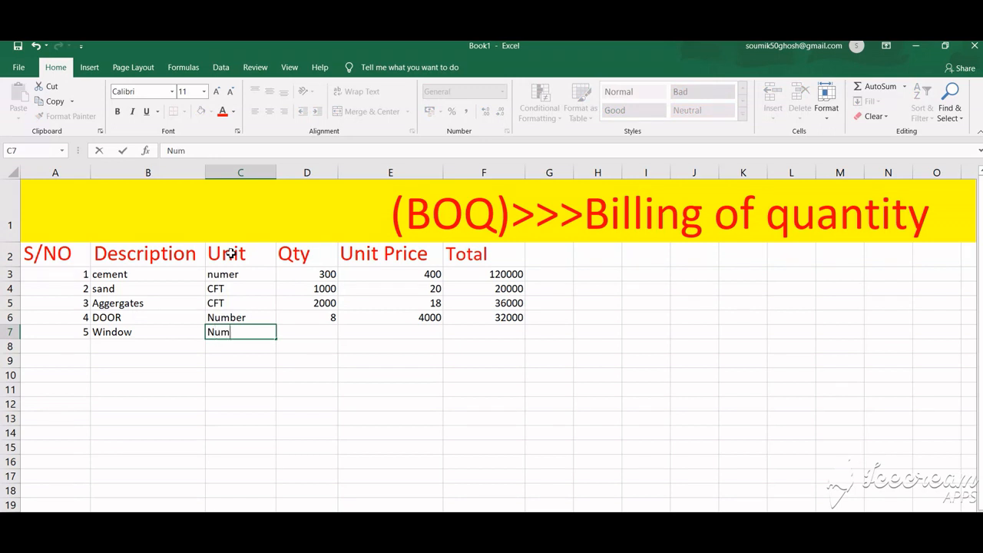
# Step: Enter a quantity of 8 and a unit price of 6500 for the window and give it the total formula =D7*E7
pyautogui.click(305, 333)
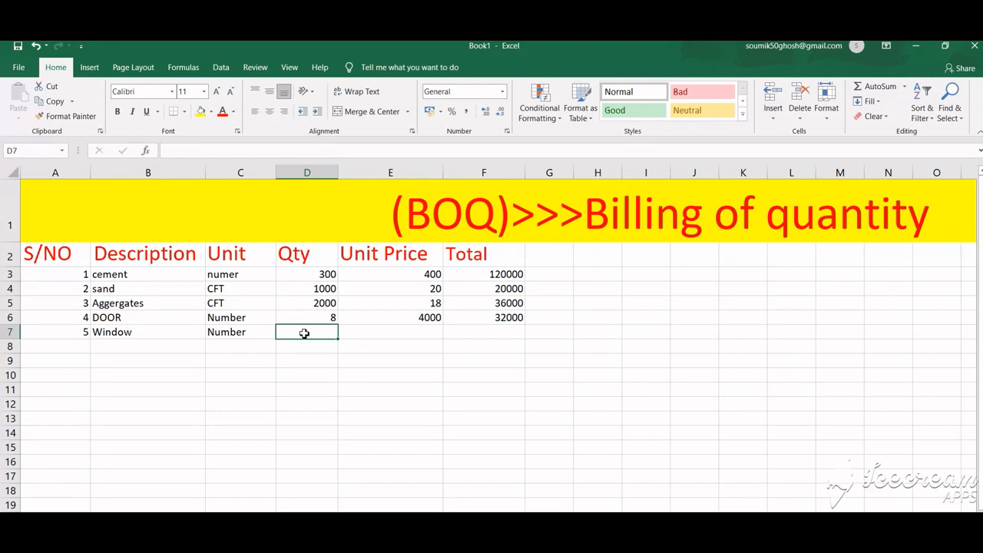
pyautogui.write('8')
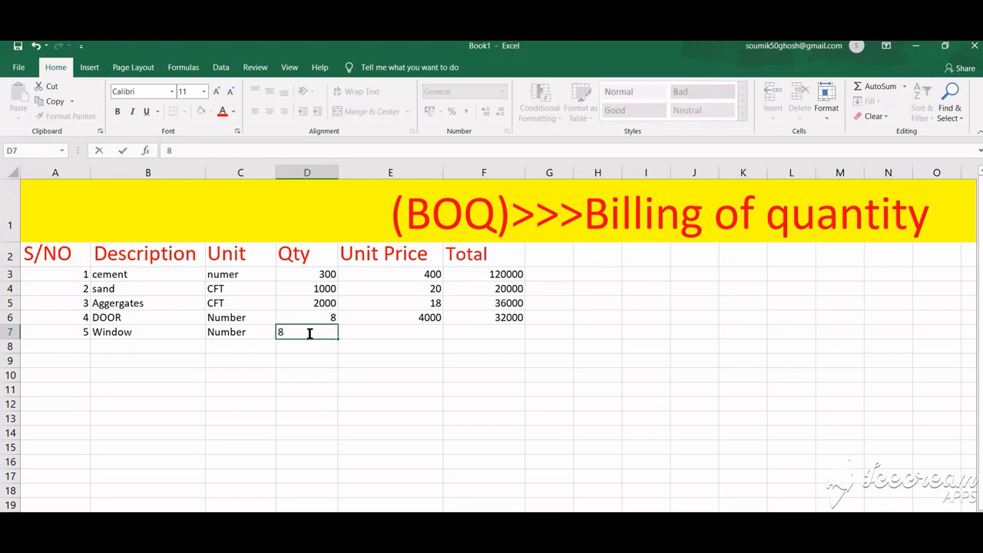
pyautogui.click(420, 332)
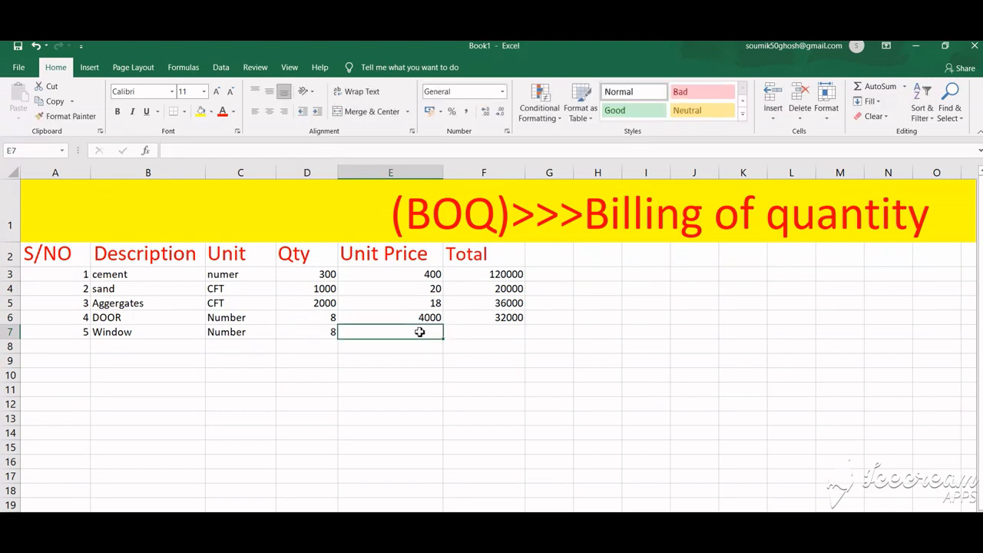
pyautogui.write('65')
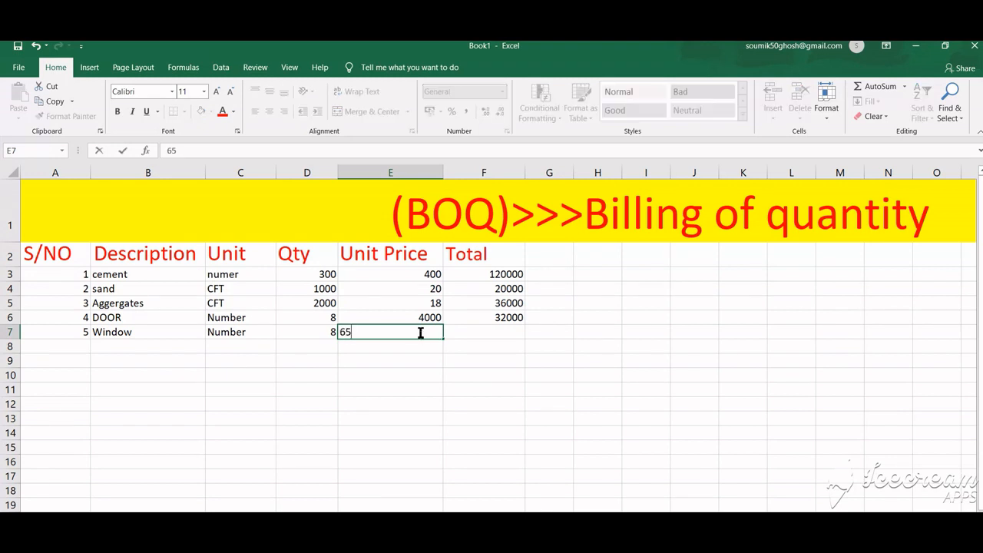
pyautogui.write('00')
pyautogui.click(476, 330)
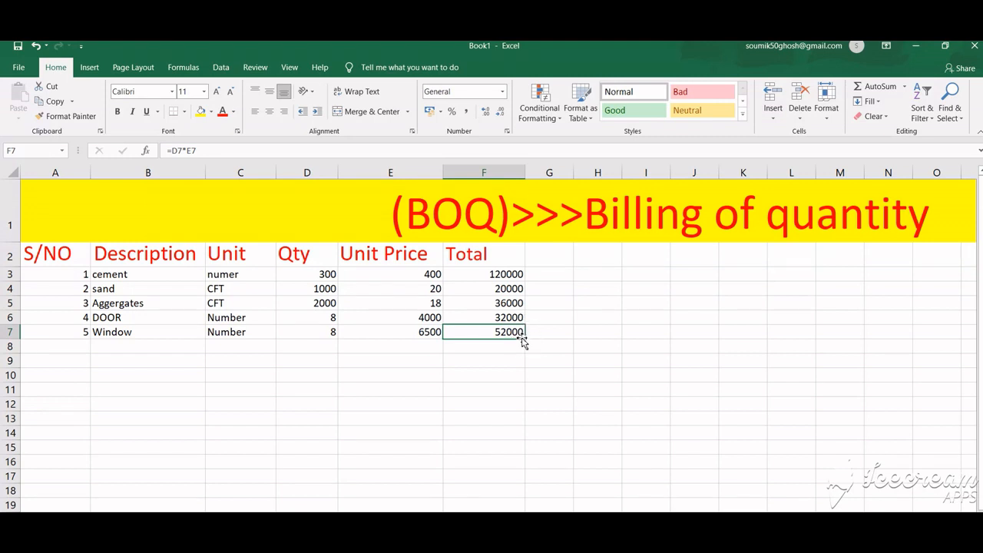
# Step: Enter the label Total amount in row 8 across the Qty and Unit Price columns
pyautogui.click(388, 348)
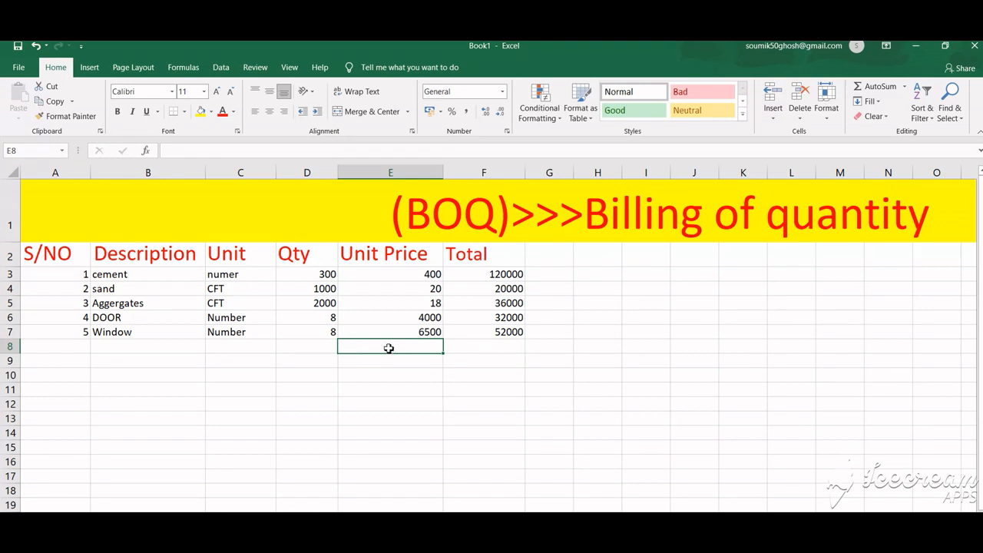
pyautogui.moveTo(353, 346); pyautogui.dragTo(325, 347)
pyautogui.write('T')
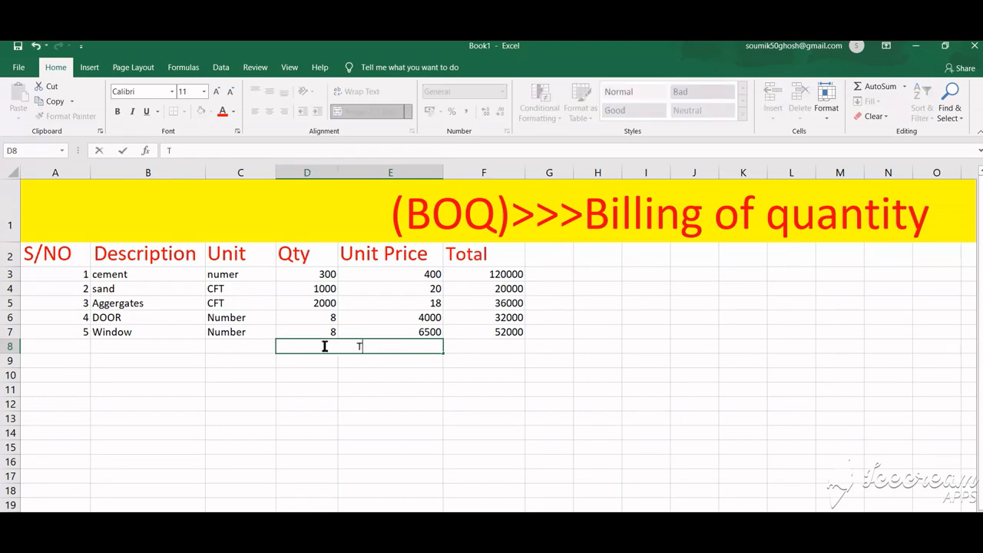
pyautogui.write('otal amount')
# Step: Unmerge the cells holding the Total amount label
pyautogui.moveTo(443, 355); pyautogui.dragTo(484, 346)
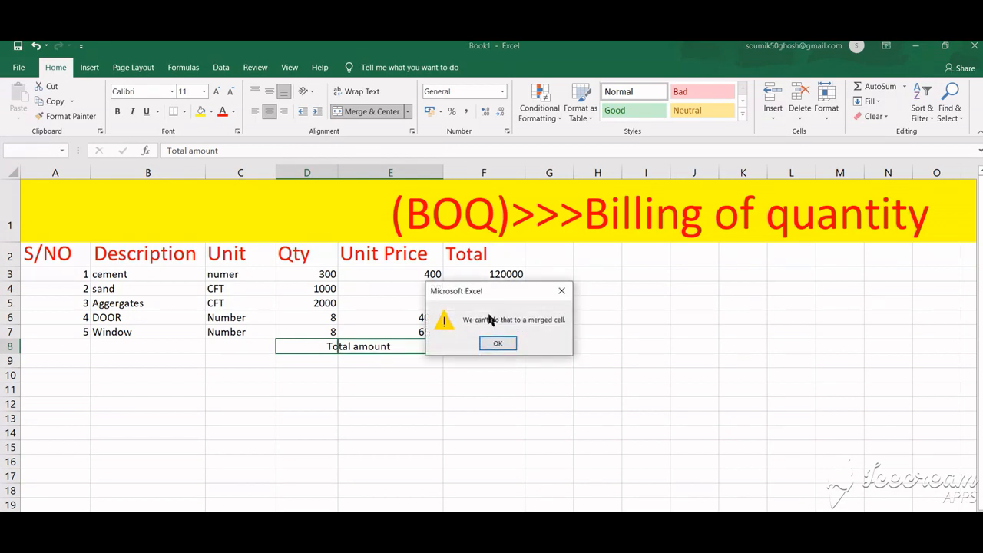
pyautogui.click(498, 345)
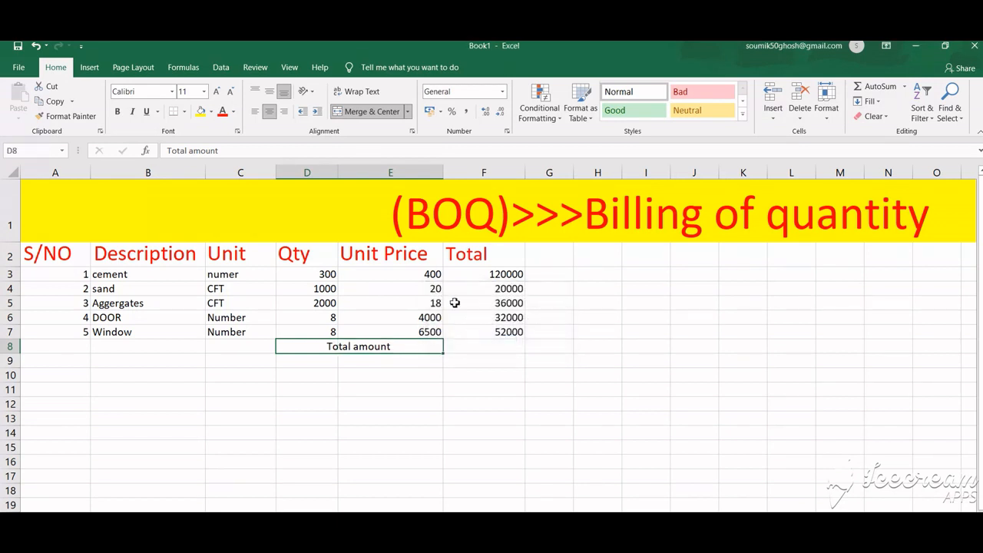
pyautogui.click(377, 111)
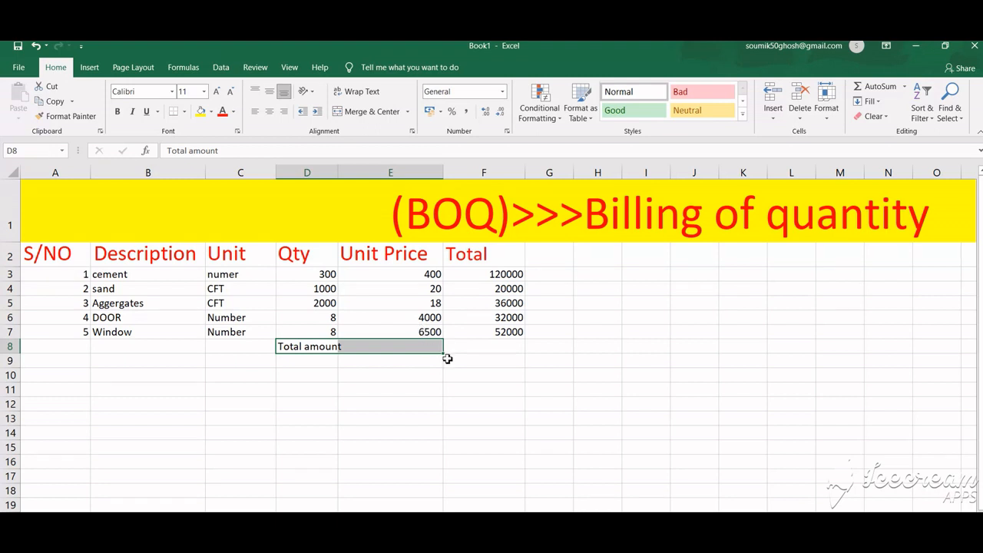
# Step: Append an equals sign to the Total amount label
pyautogui.press('F2')
pyautogui.write('=')
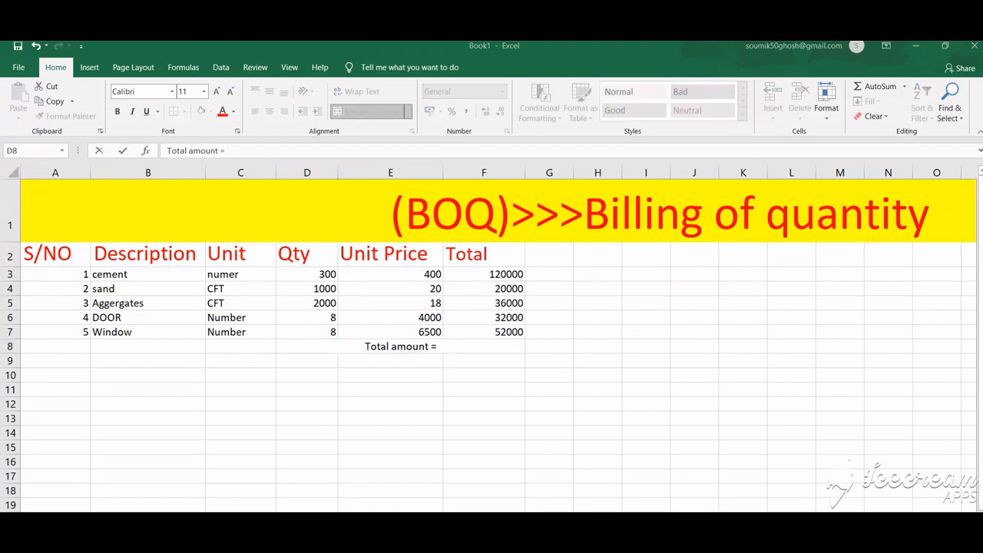
pyautogui.keyDown('shift'); pyautogui.click(462, 347); pyautogui.keyUp('shift')
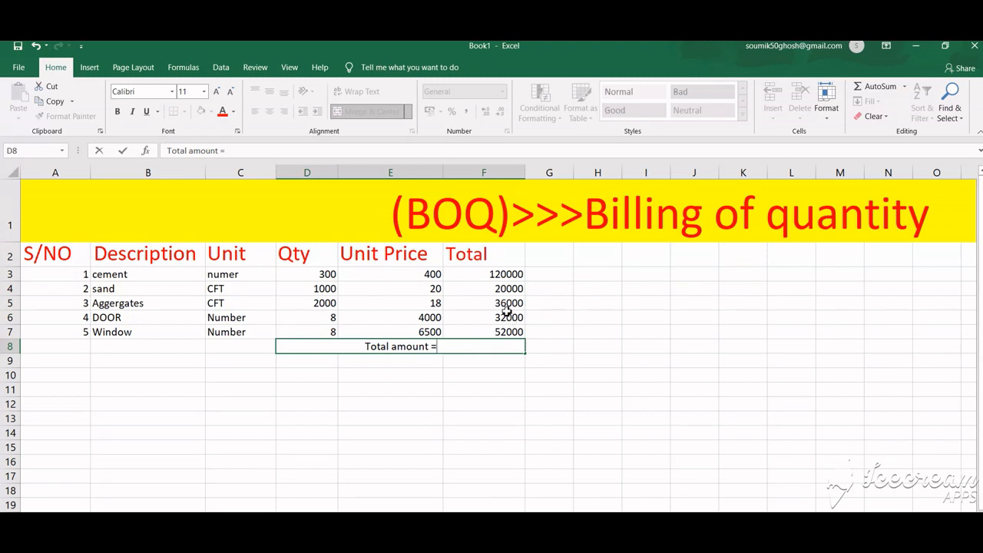
# Step: Fill the total formula from the cement row down through the window row
pyautogui.click(494, 275)
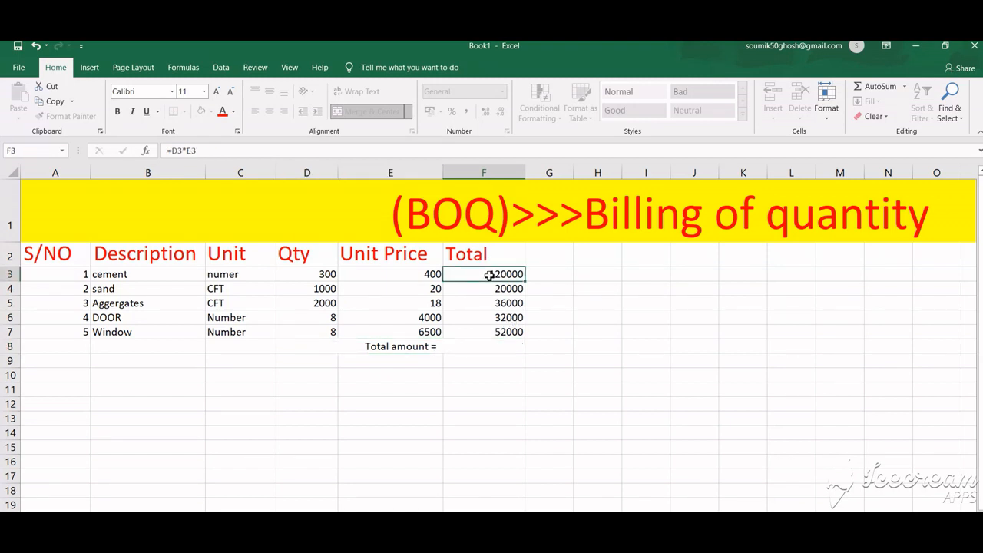
pyautogui.moveTo(527, 285); pyautogui.dragTo(527, 342)
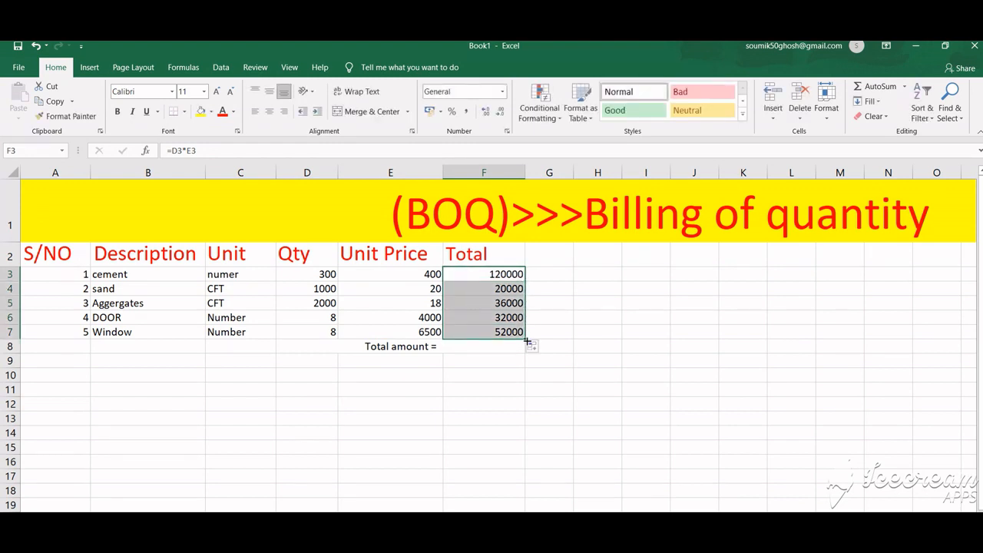
# Step: Sum all item totals beside the Total amount label with the formula =sum(F3:F7)
pyautogui.click(450, 347)
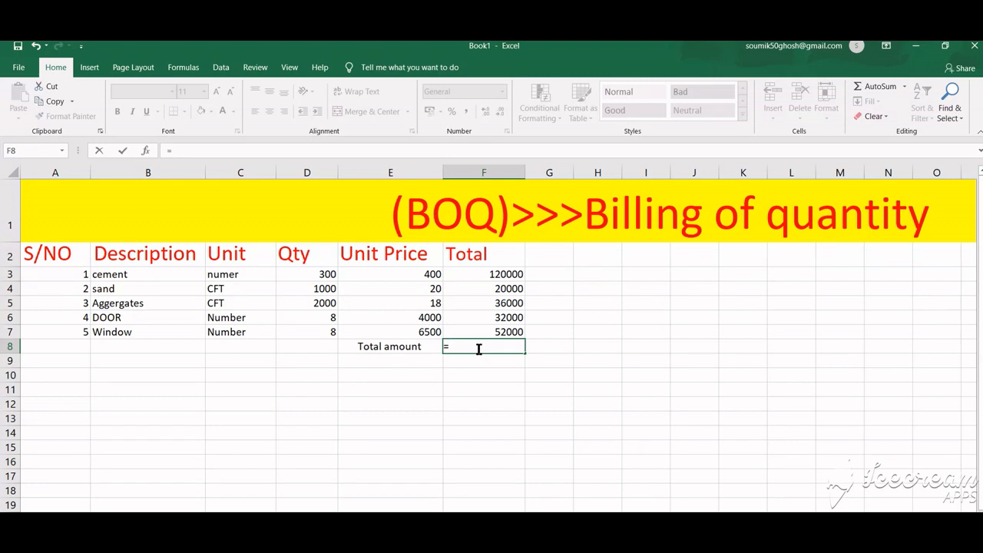
pyautogui.write('sum')
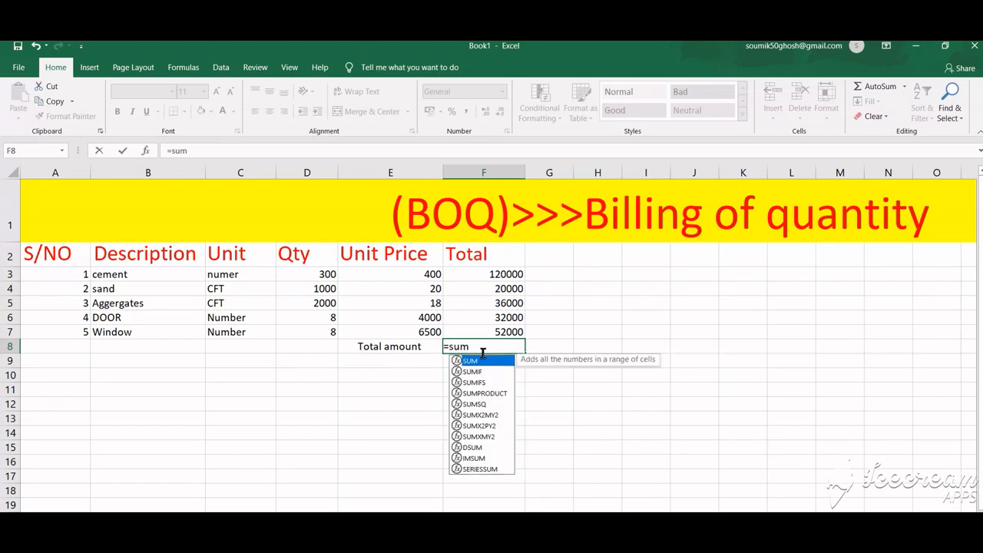
pyautogui.click(478, 347)
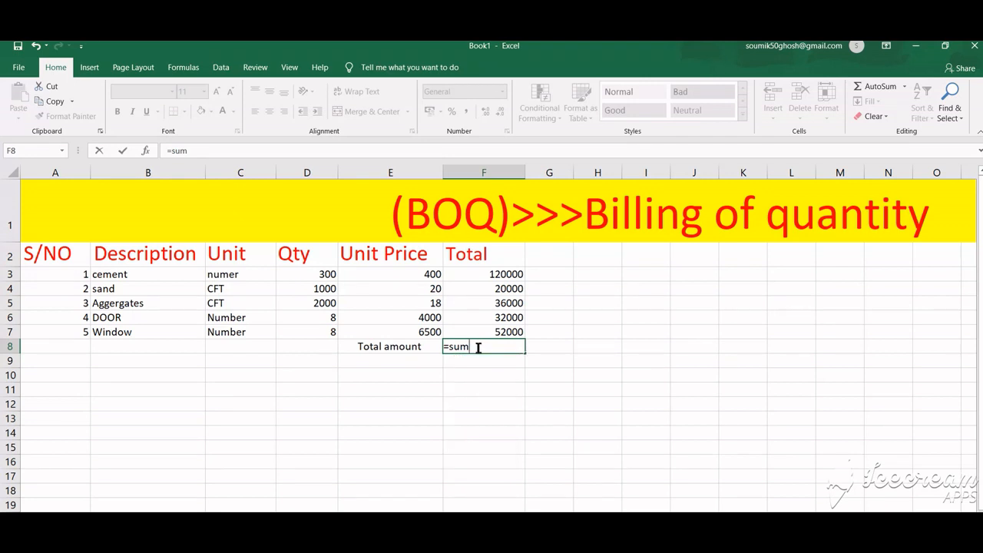
pyautogui.write('(')
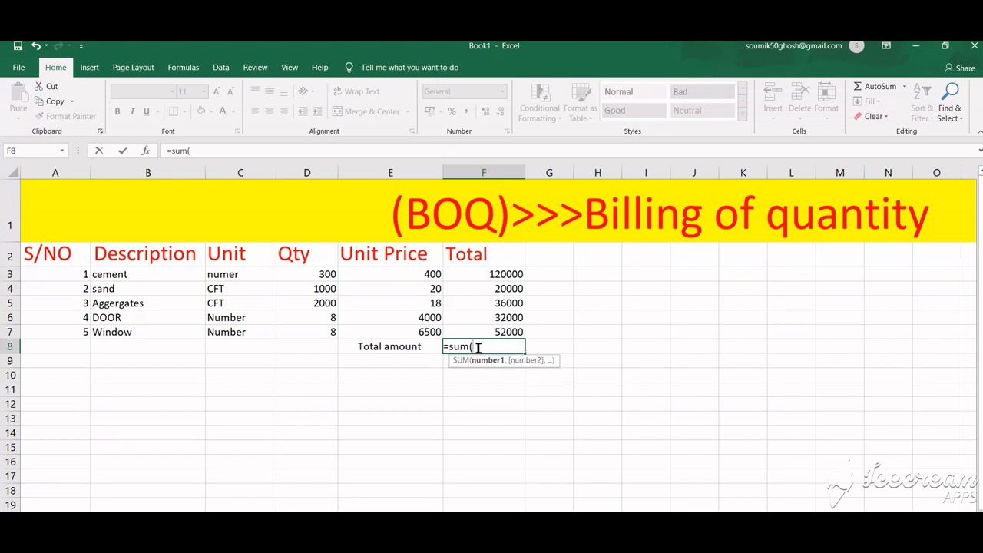
pyautogui.click(470, 273)
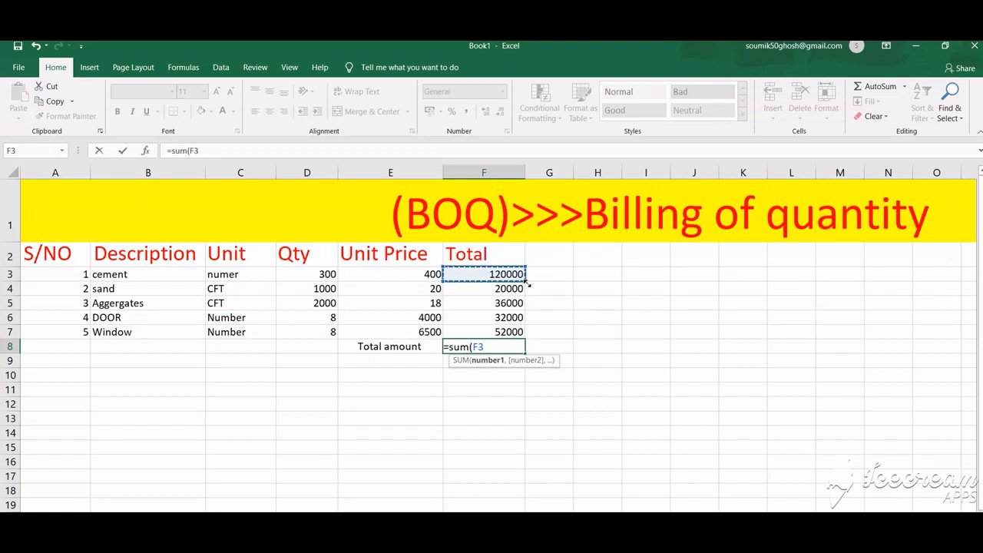
pyautogui.moveTo(529, 285); pyautogui.dragTo(527, 336)
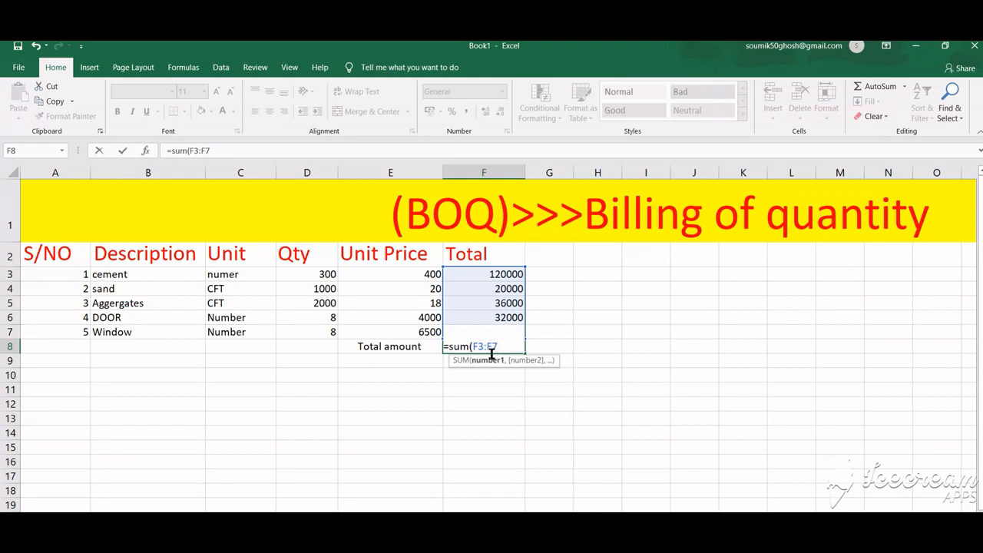
pyautogui.write(')')
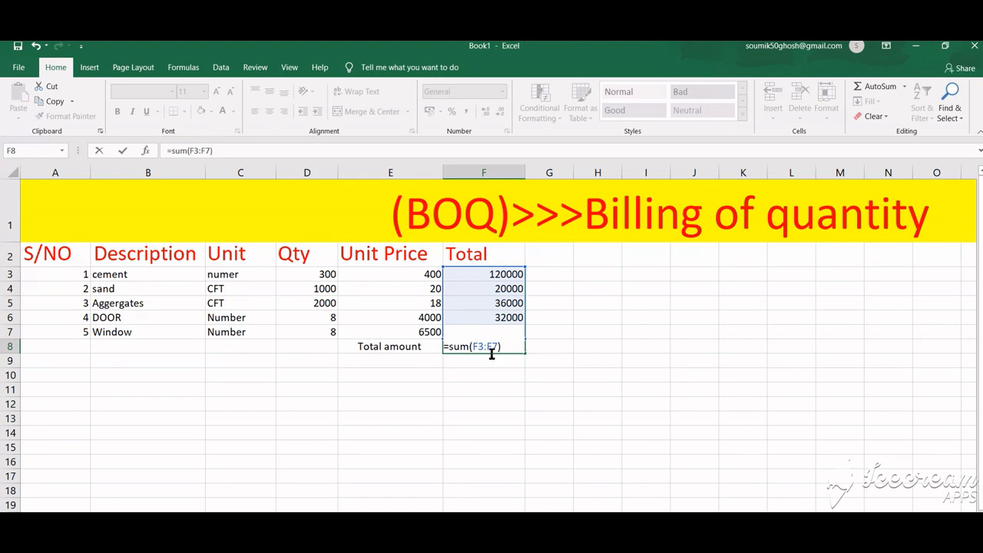
pyautogui.press('Return')
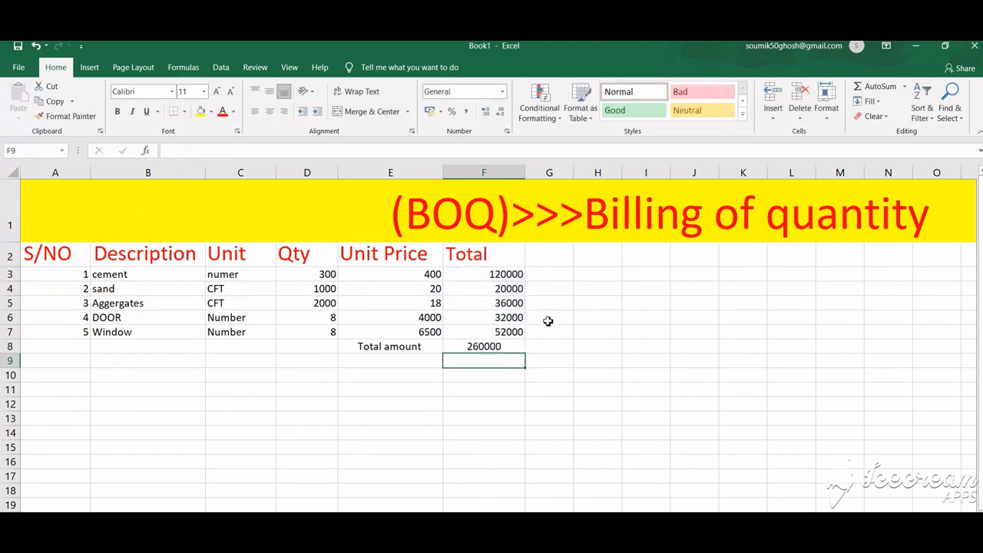